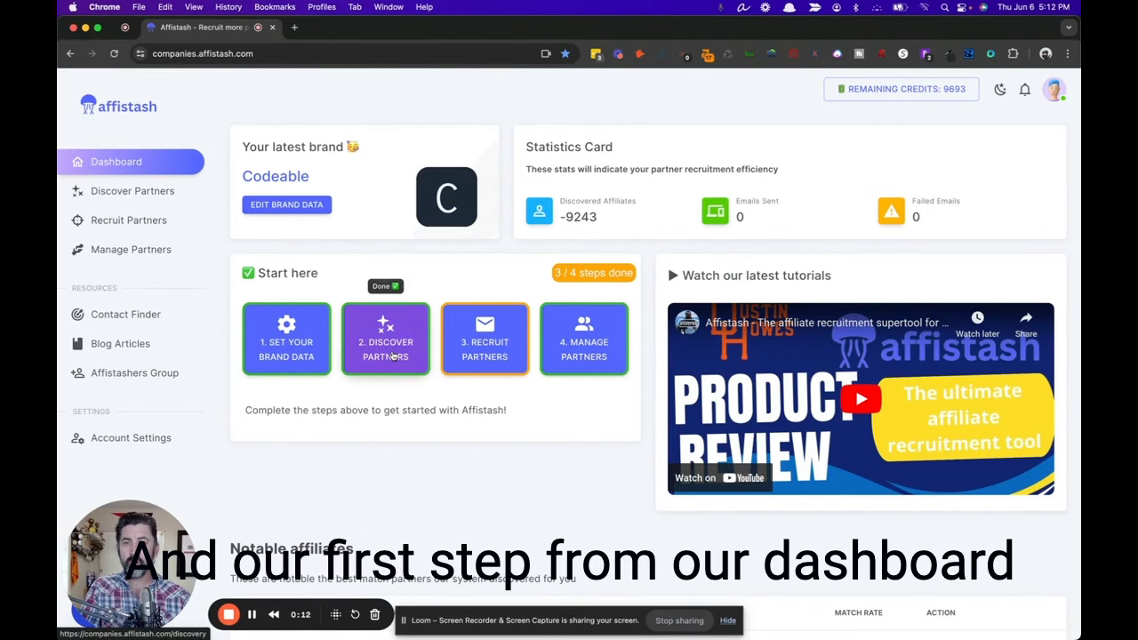
Open the Find Lookalike Partners tool from the dashboard's Discover Partners section
click(392, 355)
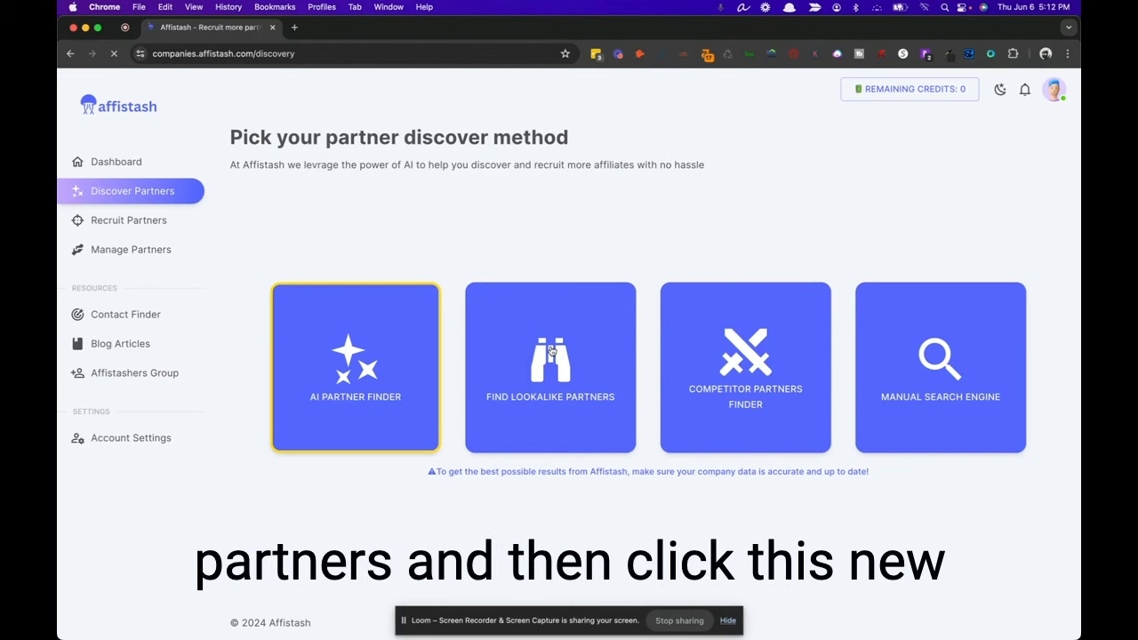
click(552, 351)
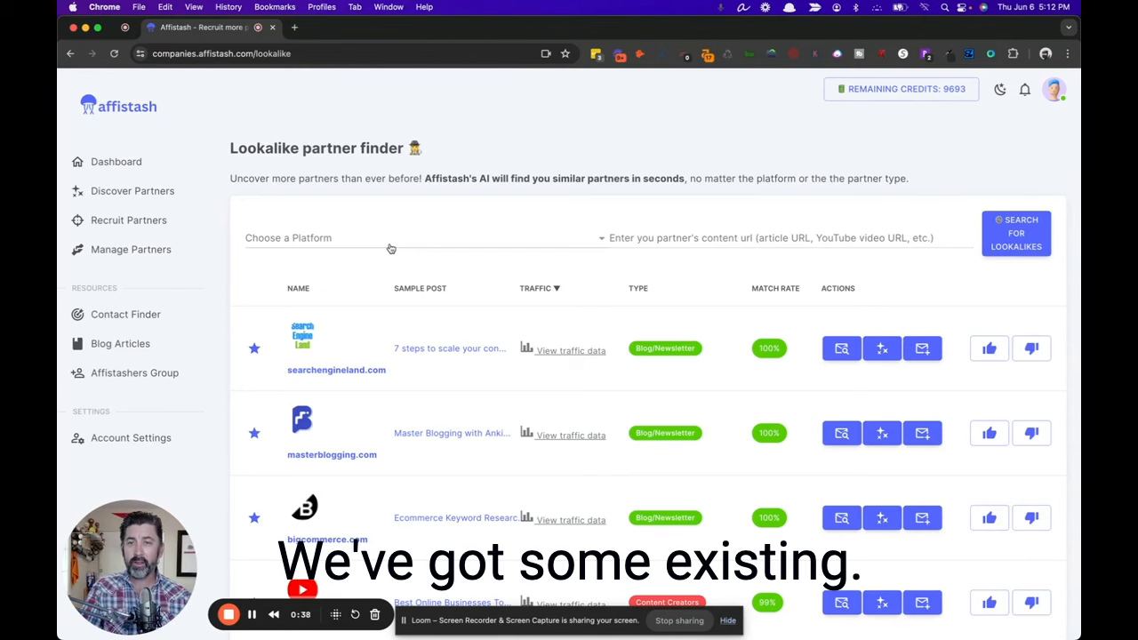
click(335, 245)
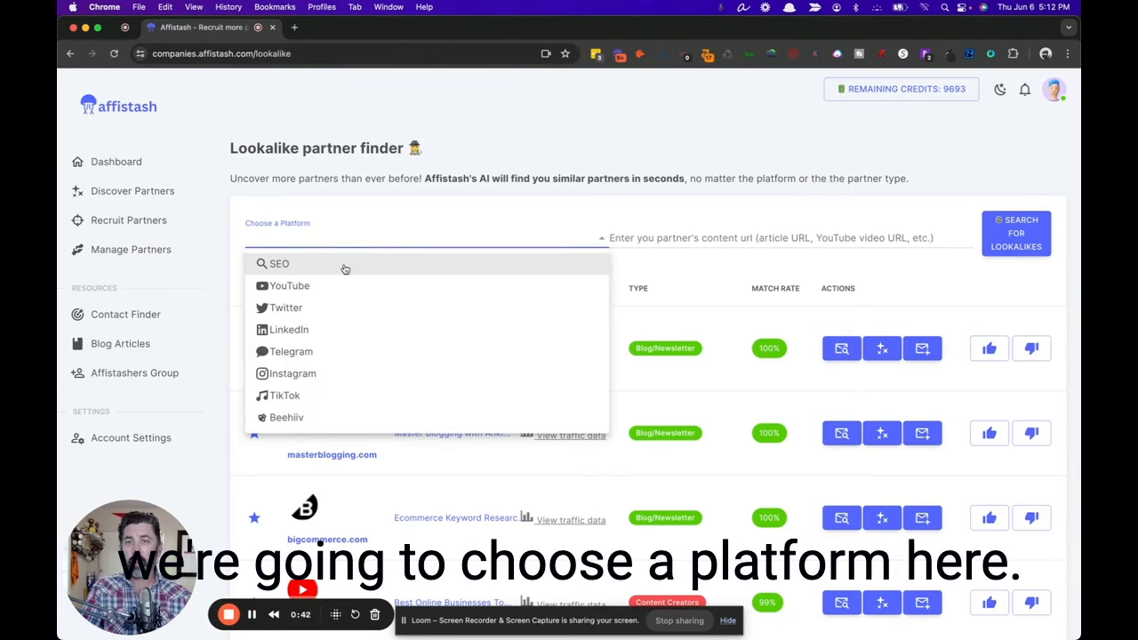
click(346, 266)
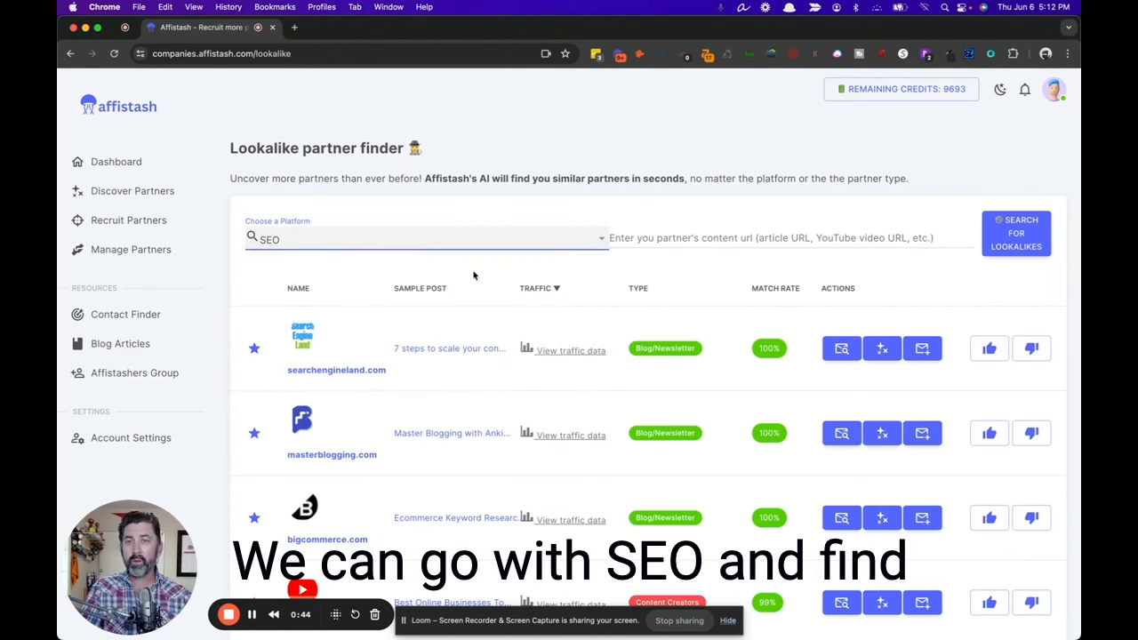
click(657, 237)
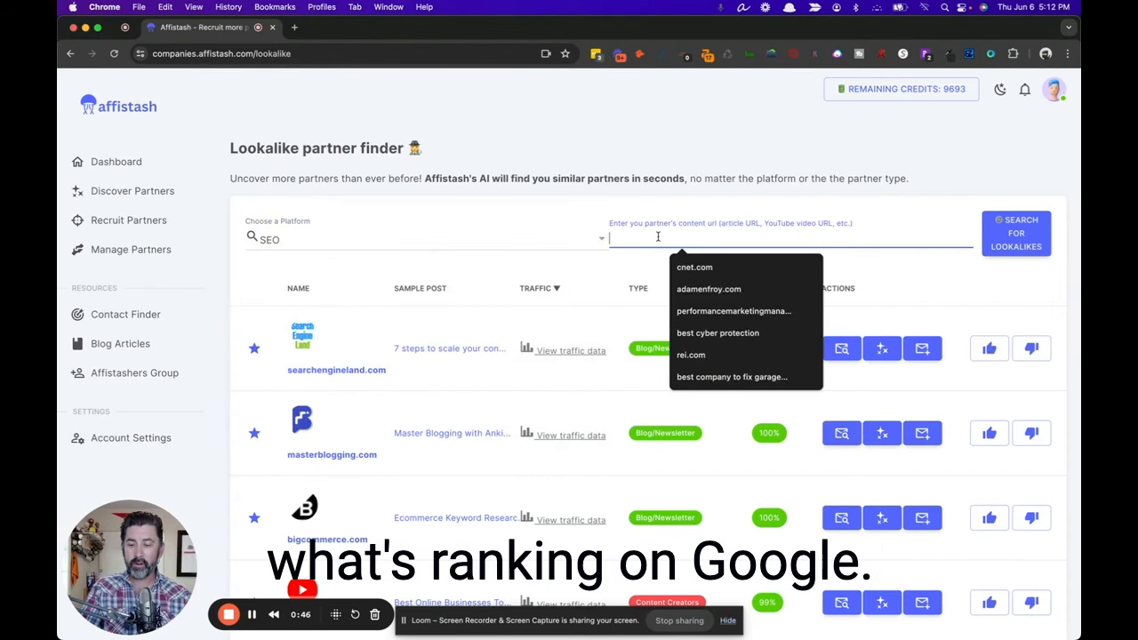
text(https://www.scarymommy.com/)
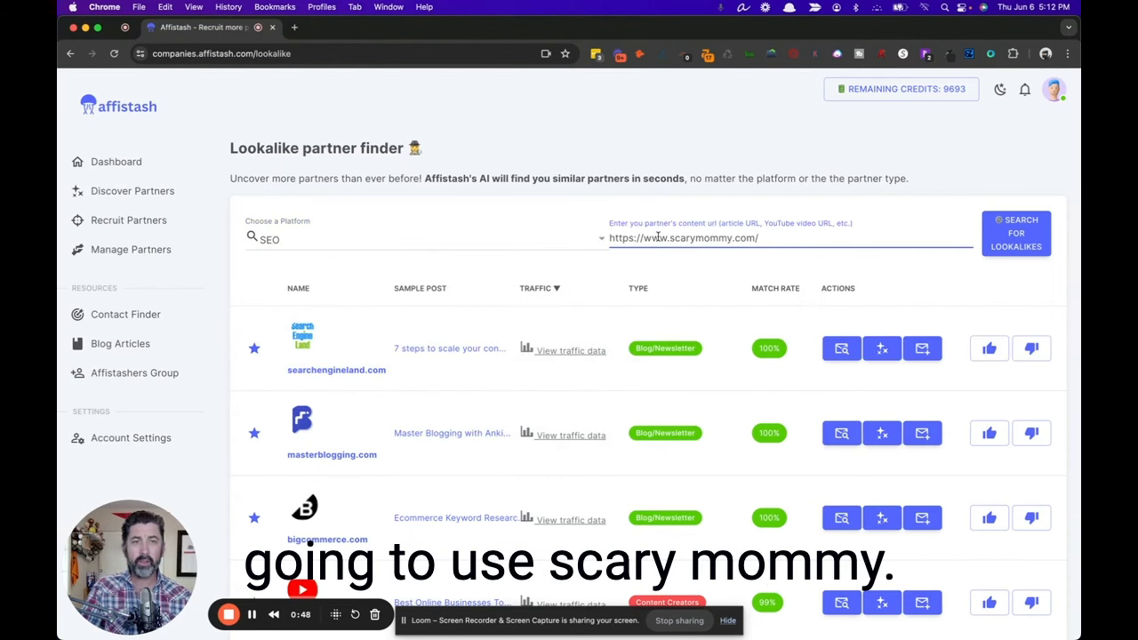
click(1018, 233)
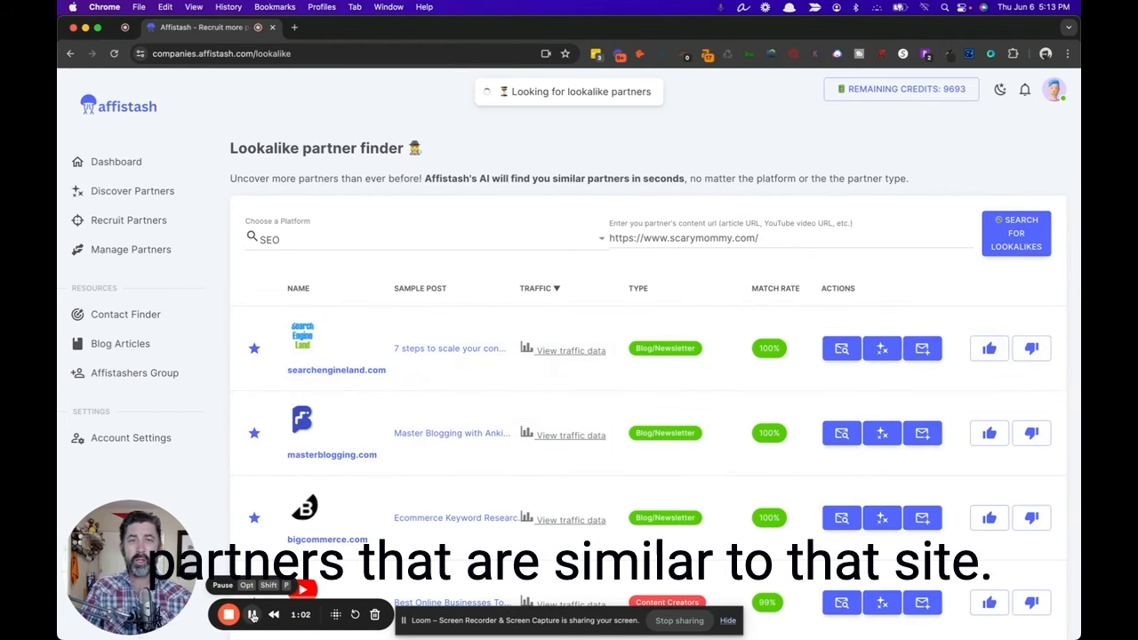
click(252, 615)
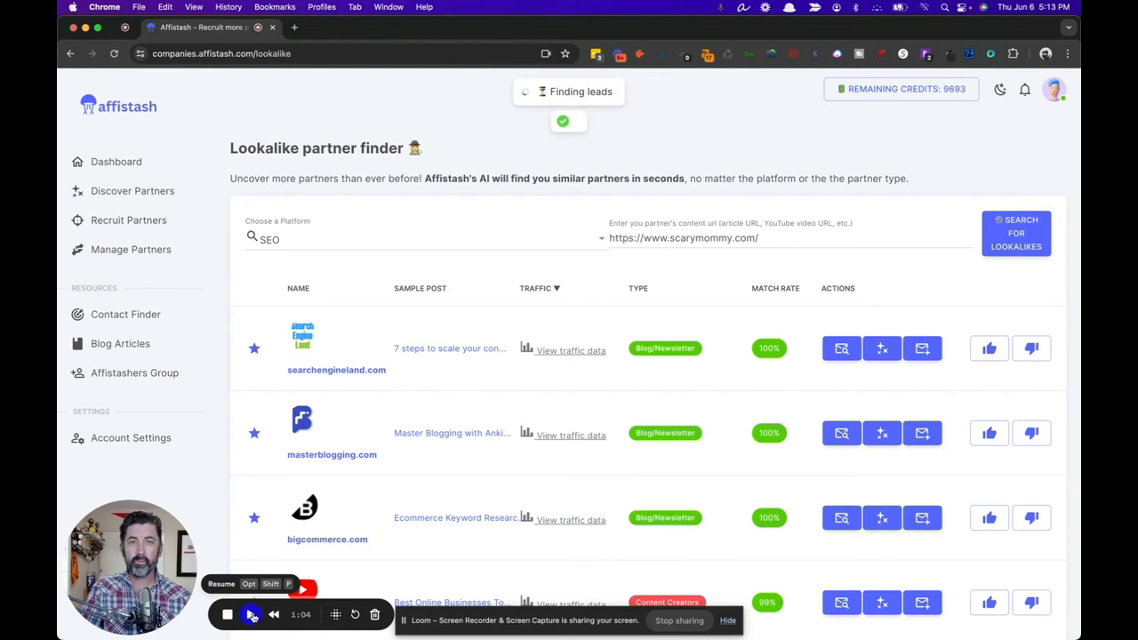
click(253, 616)
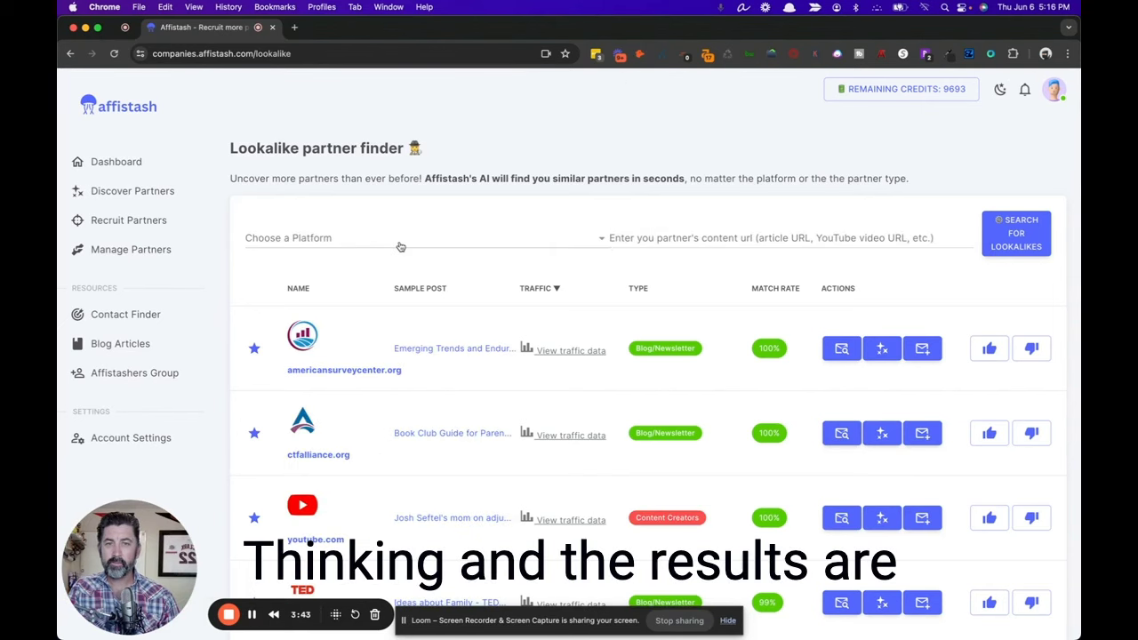
scroll(400, 247, down, 3)
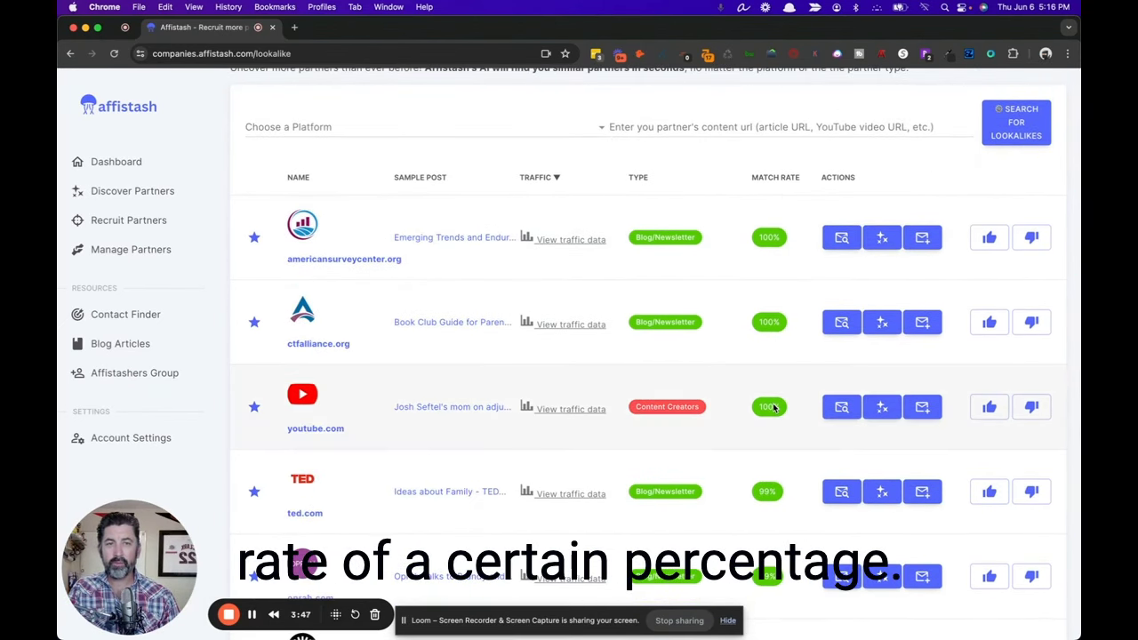
scroll(772, 407, down, 2)
scroll(773, 409, down, 3)
scroll(774, 408, down, 3)
scroll(774, 408, down, 3)
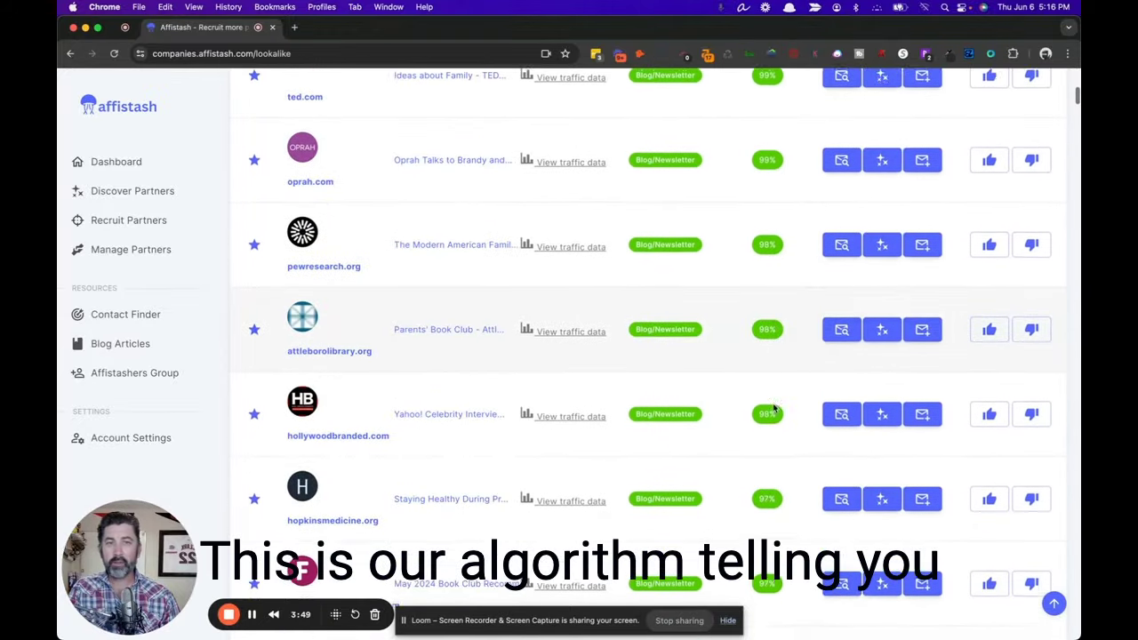
scroll(773, 407, down, 2)
scroll(774, 406, down, 3)
scroll(774, 406, down, 2)
scroll(773, 406, down, 4)
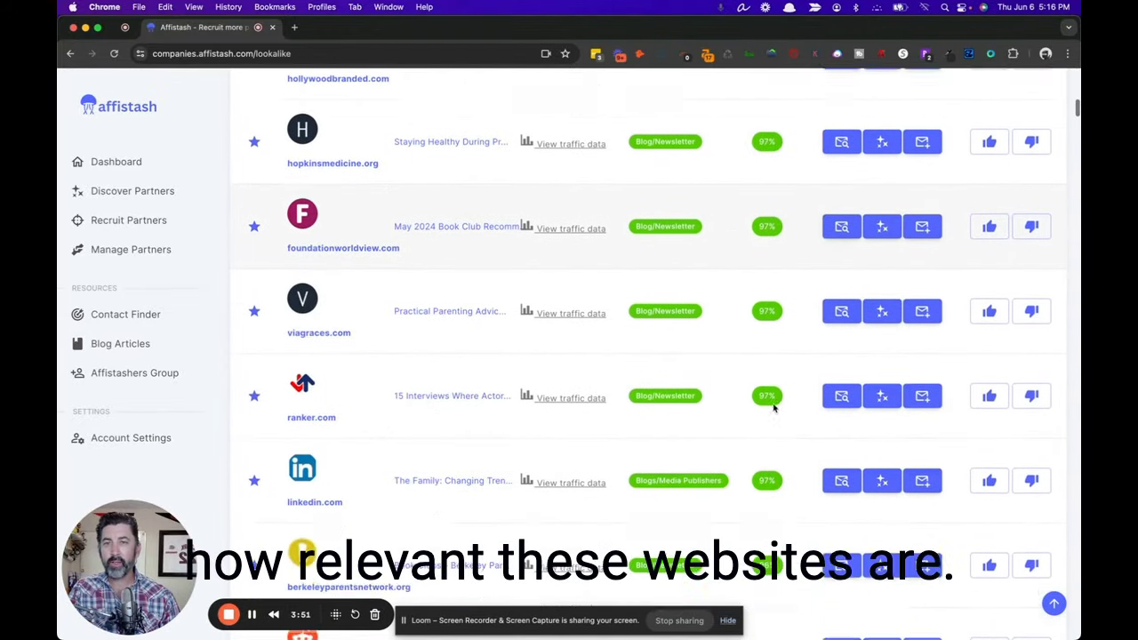
scroll(774, 409, down, 2)
scroll(774, 407, down, 1)
scroll(774, 407, down, 1)
scroll(773, 407, down, 4)
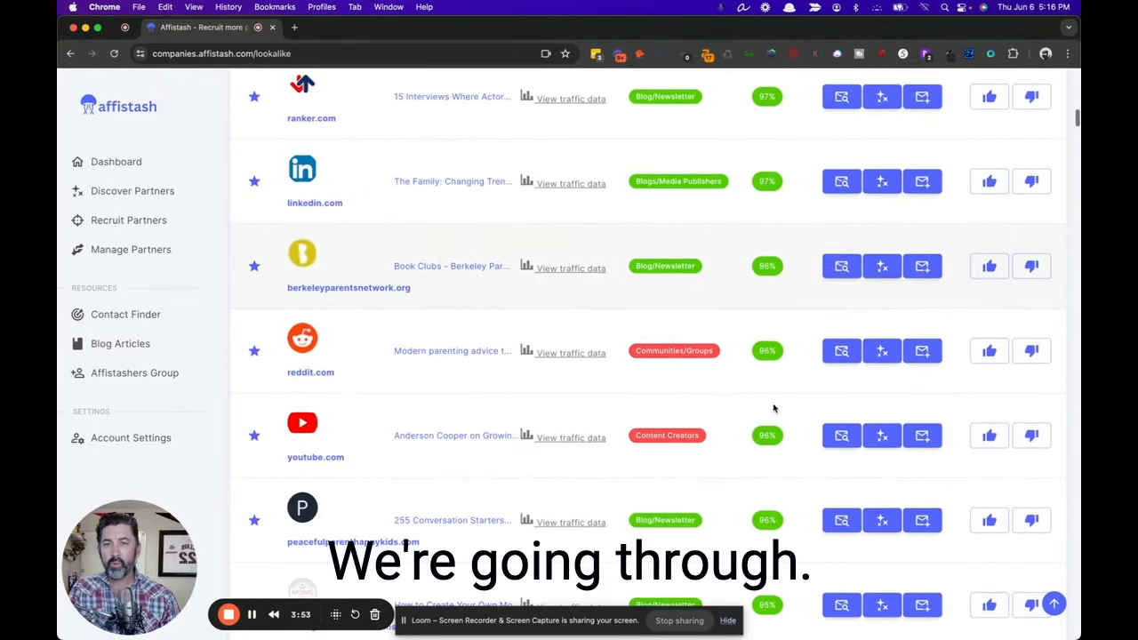
scroll(774, 407, down, 5)
scroll(774, 407, down, 3)
scroll(774, 407, down, 1)
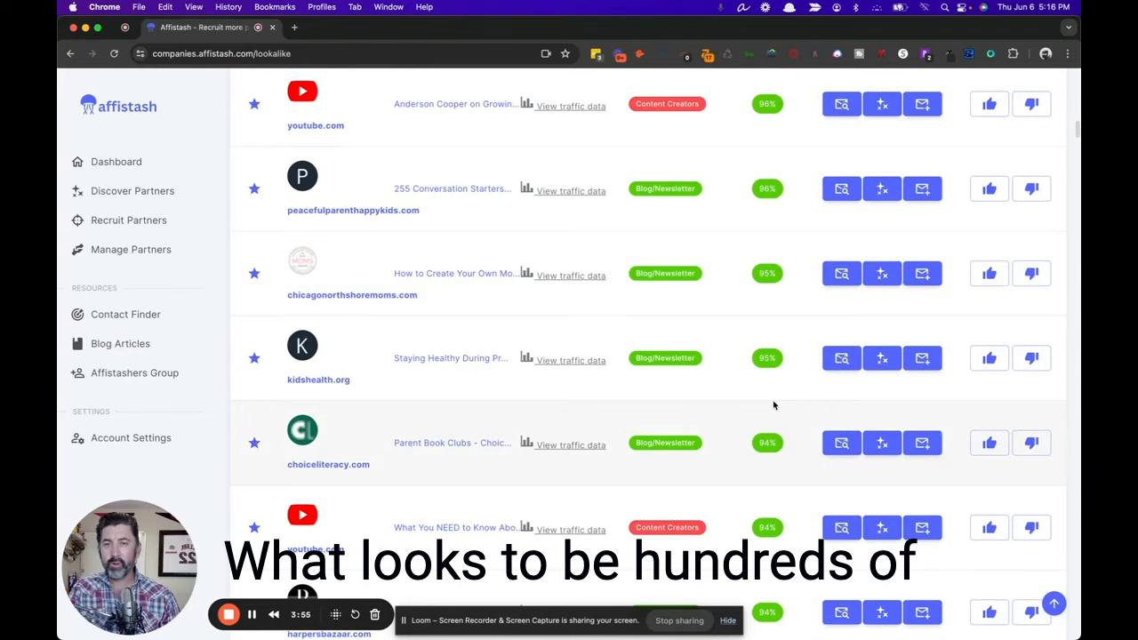
scroll(773, 405, down, 6)
scroll(774, 405, down, 10)
scroll(774, 405, down, 10)
scroll(773, 405, down, 7)
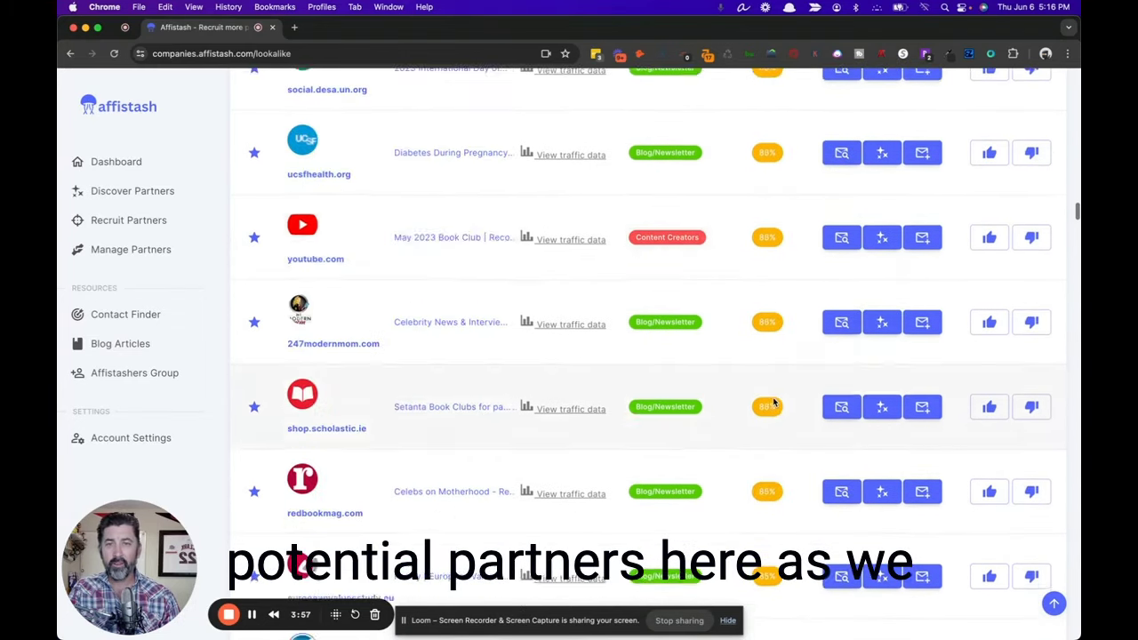
scroll(774, 404, down, 10)
scroll(773, 405, down, 5)
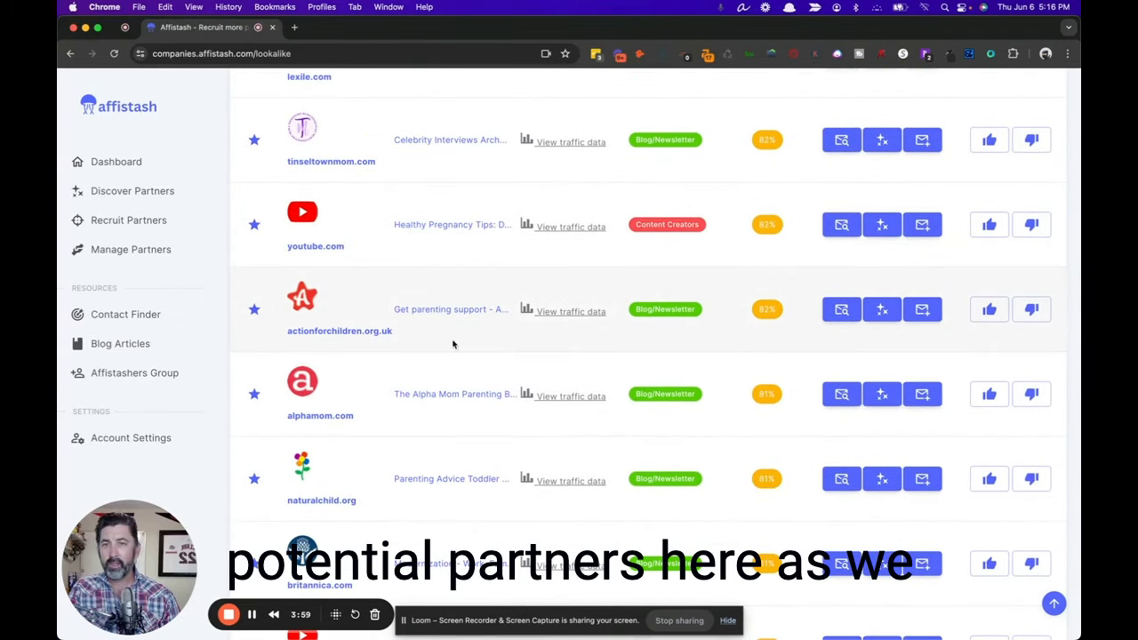
scroll(449, 352, down, 5)
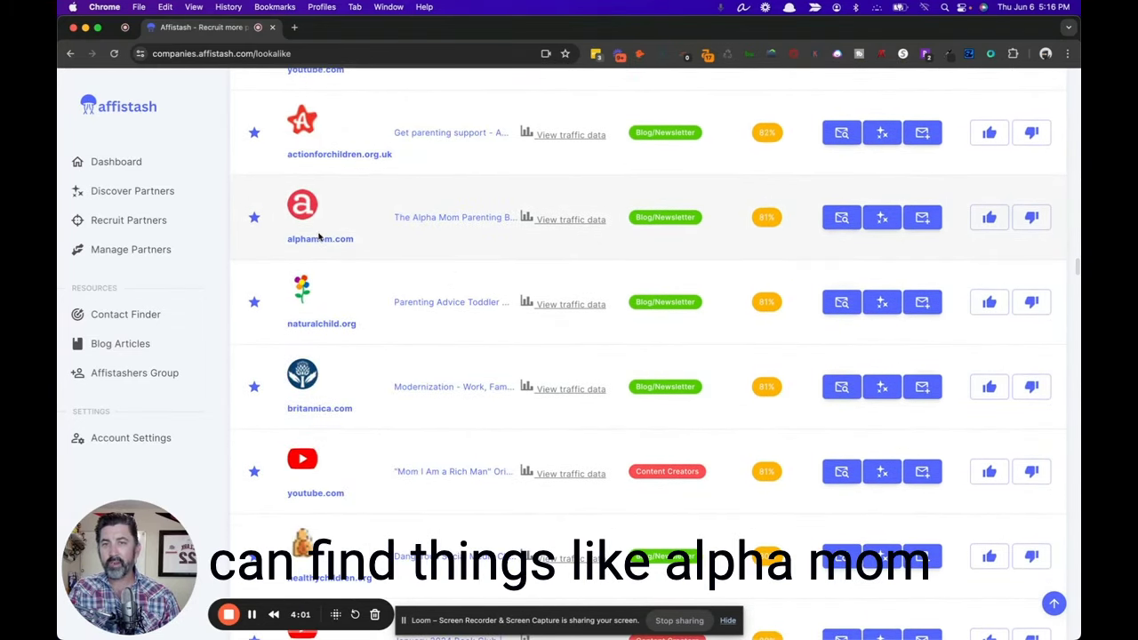
click(452, 218)
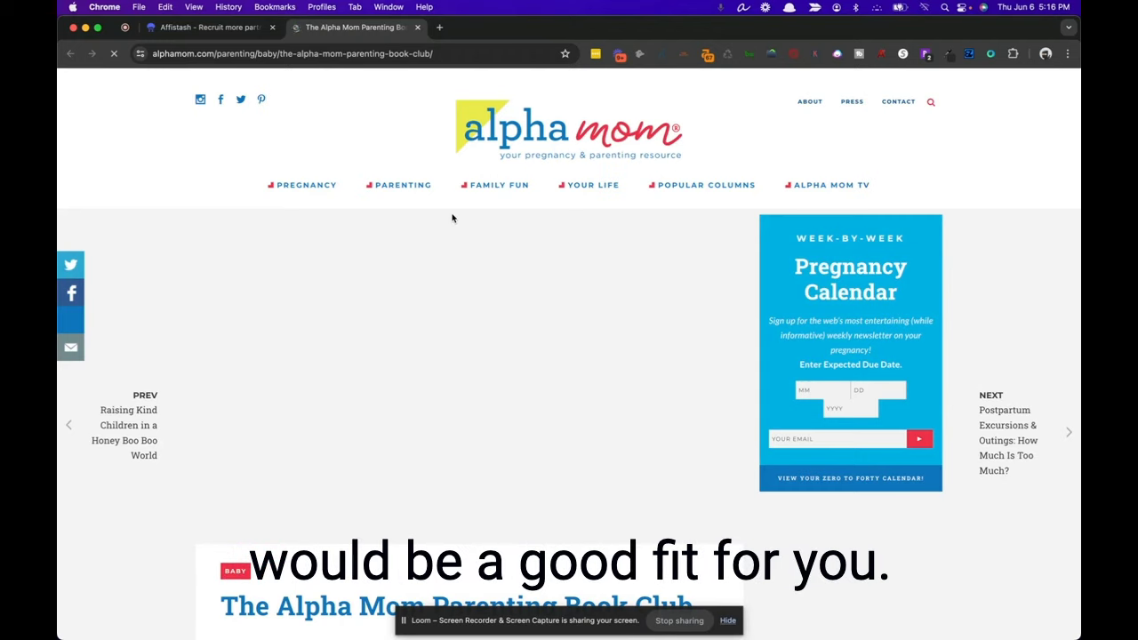
scroll(564, 250, down, 4)
scroll(565, 253, down, 4)
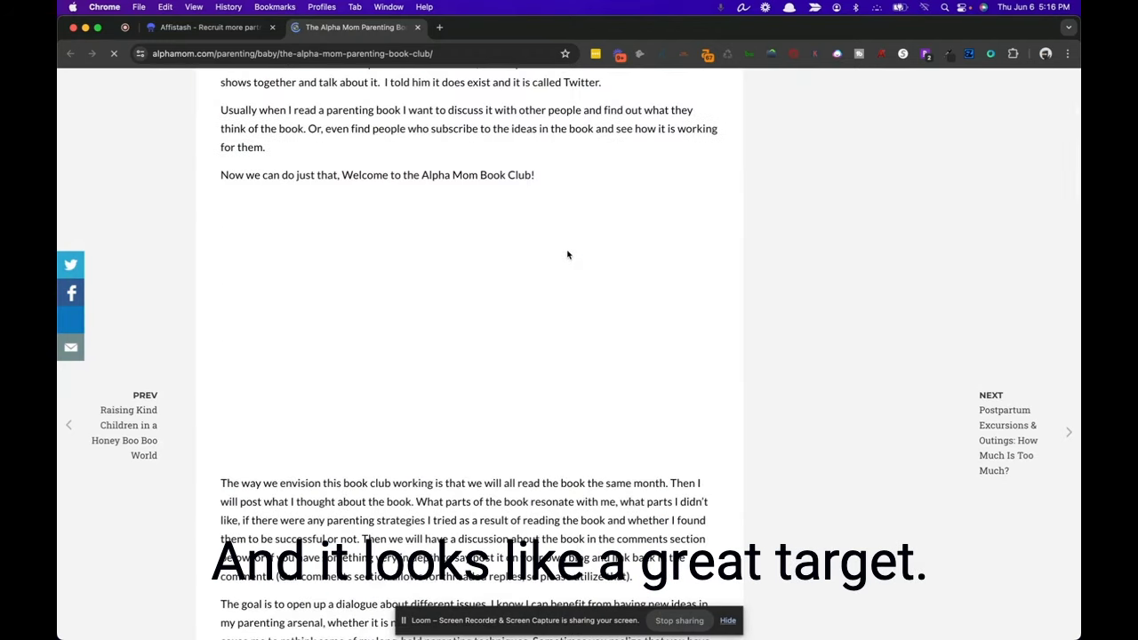
scroll(567, 254, down, 2)
scroll(567, 254, down, 3)
scroll(567, 255, down, 1)
scroll(567, 254, down, 3)
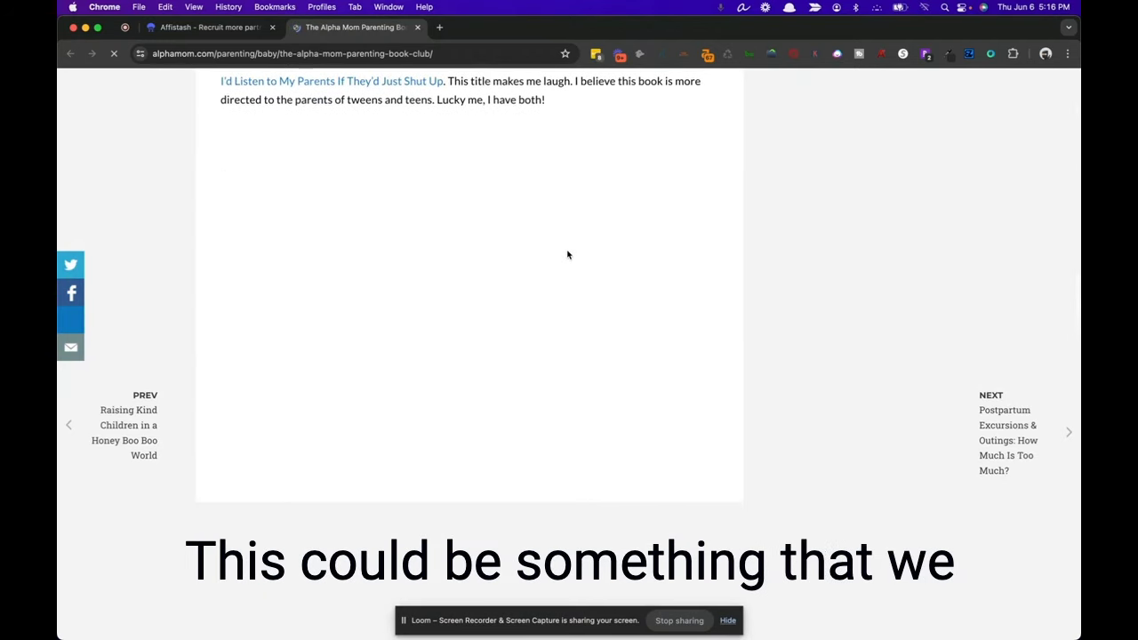
scroll(567, 255, up, 10)
scroll(567, 254, up, 5)
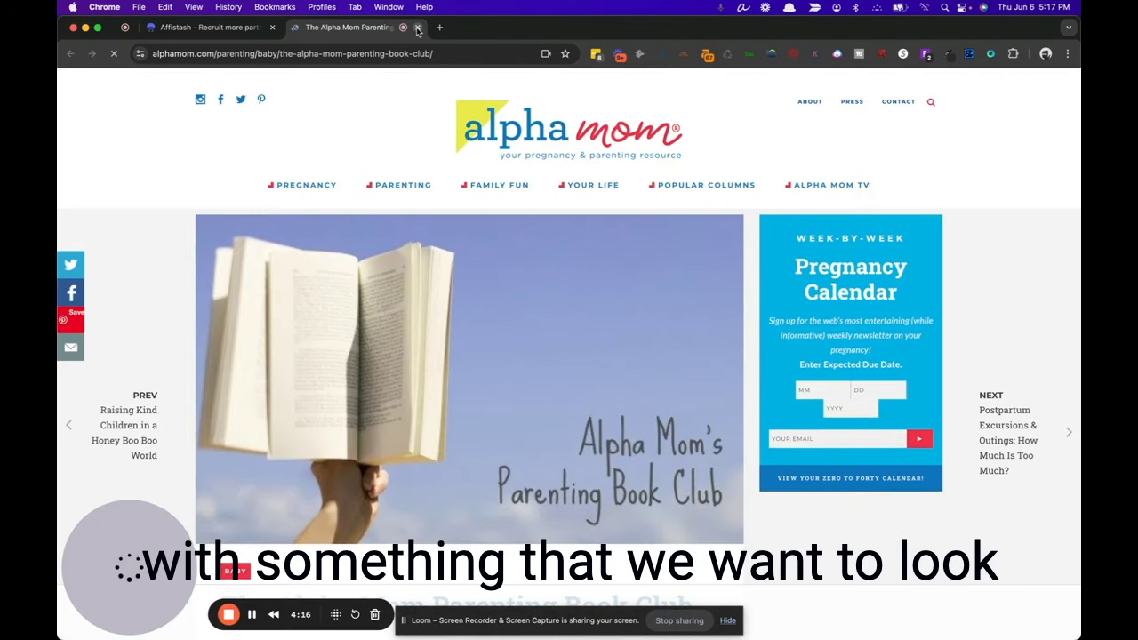
click(417, 29)
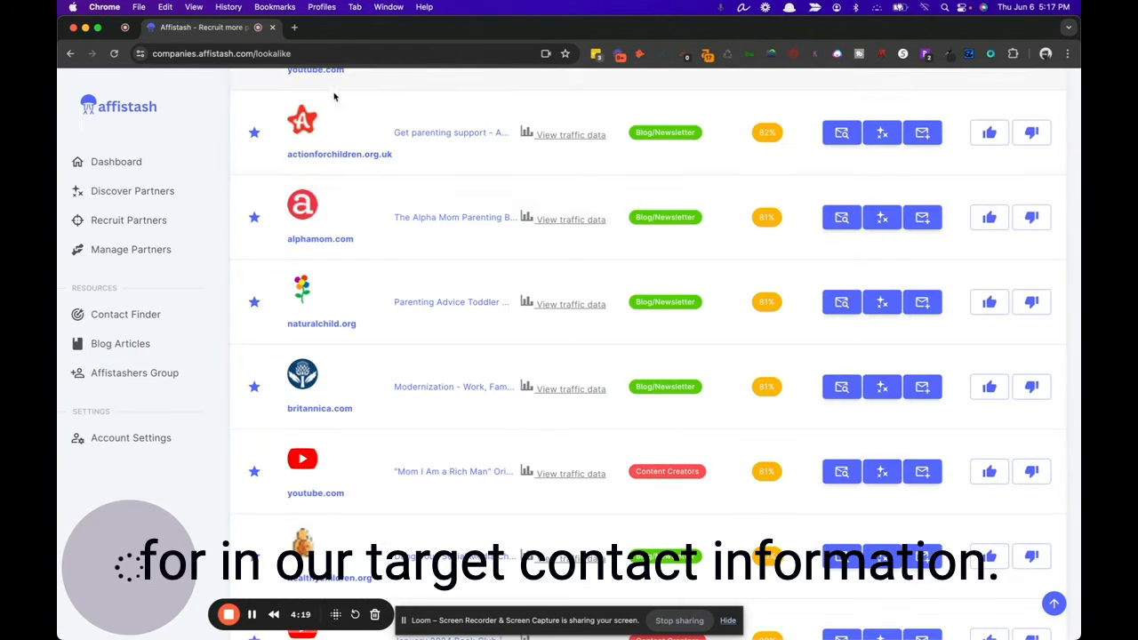
Review alphamom.com's monthly visits, visit duration, bounce rate and United States traffic share
click(595, 221)
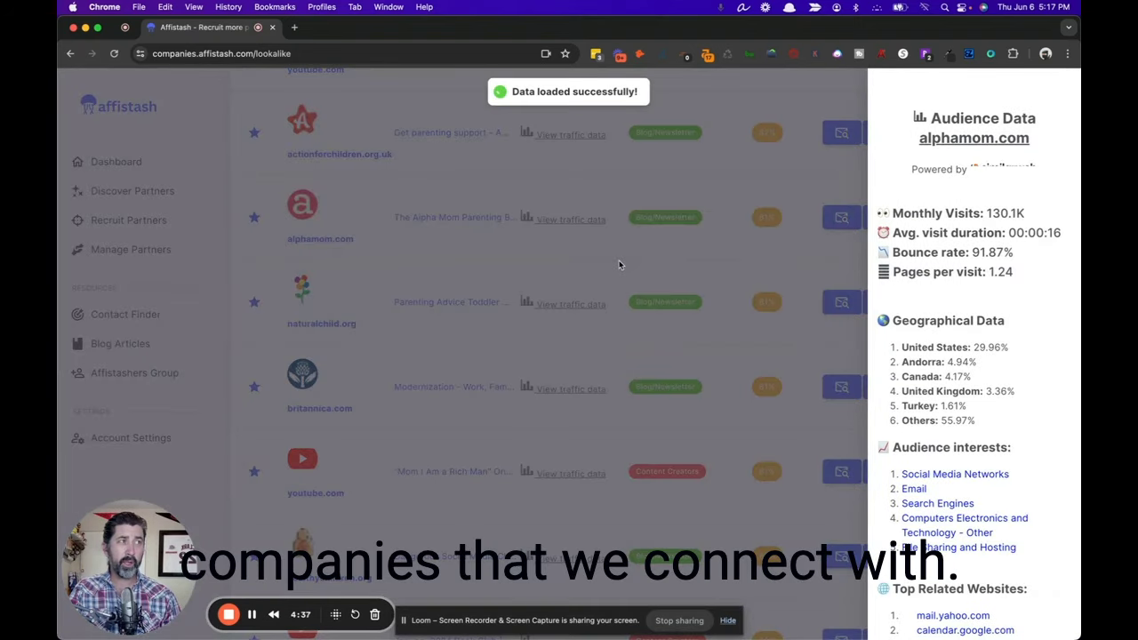
triple_click(1000, 210)
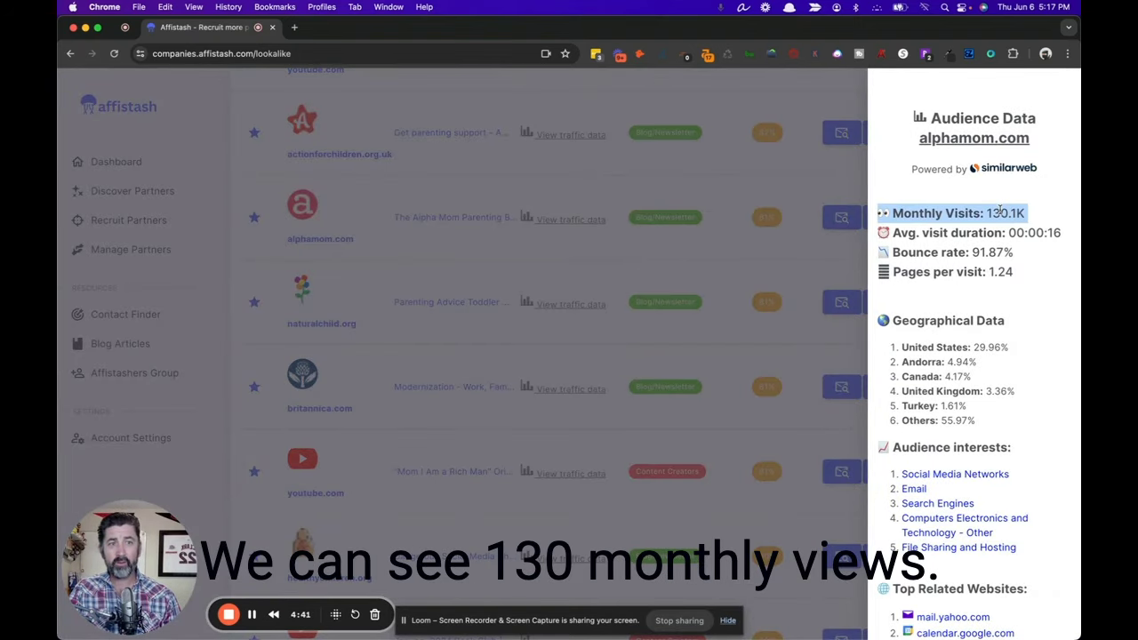
triple_click(1055, 233)
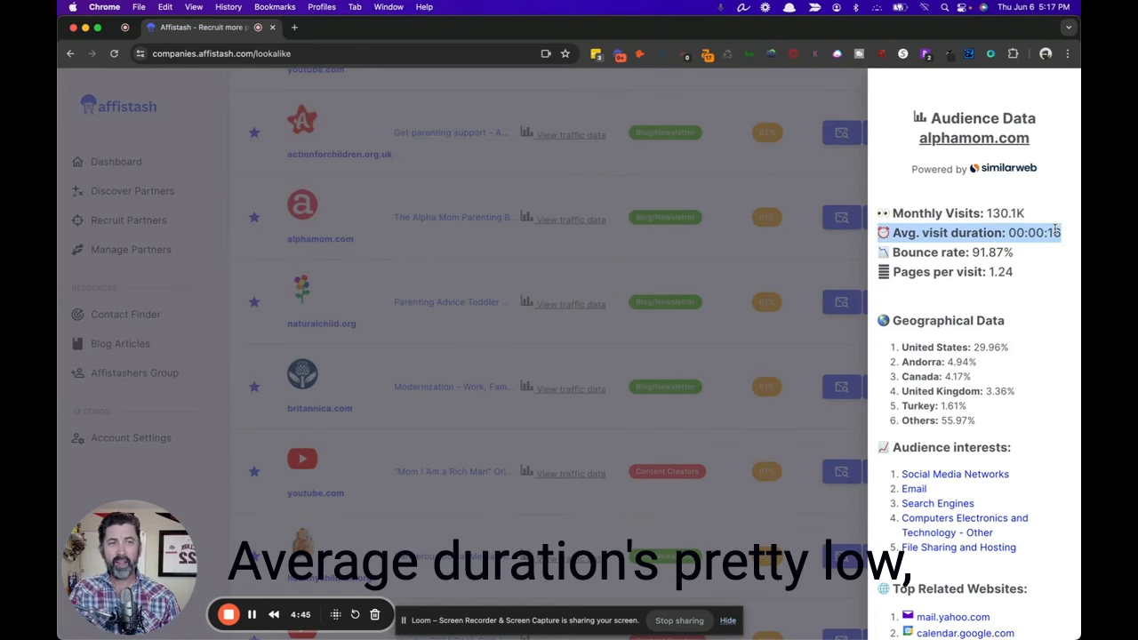
triple_click(992, 252)
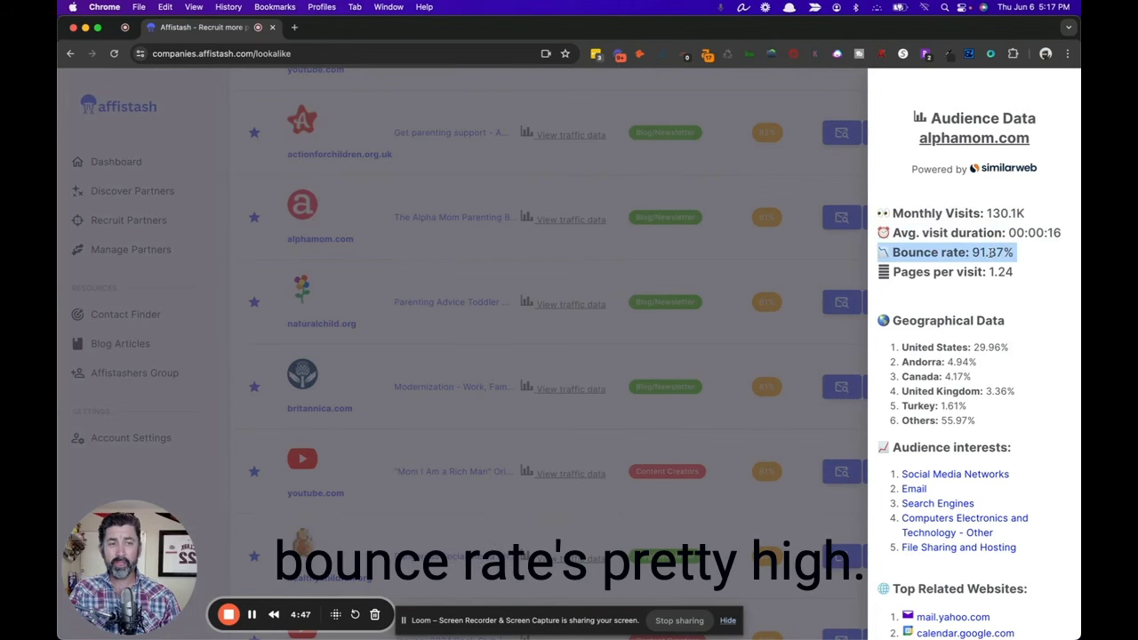
scroll(1036, 356, down, 1)
scroll(1031, 355, down, 3)
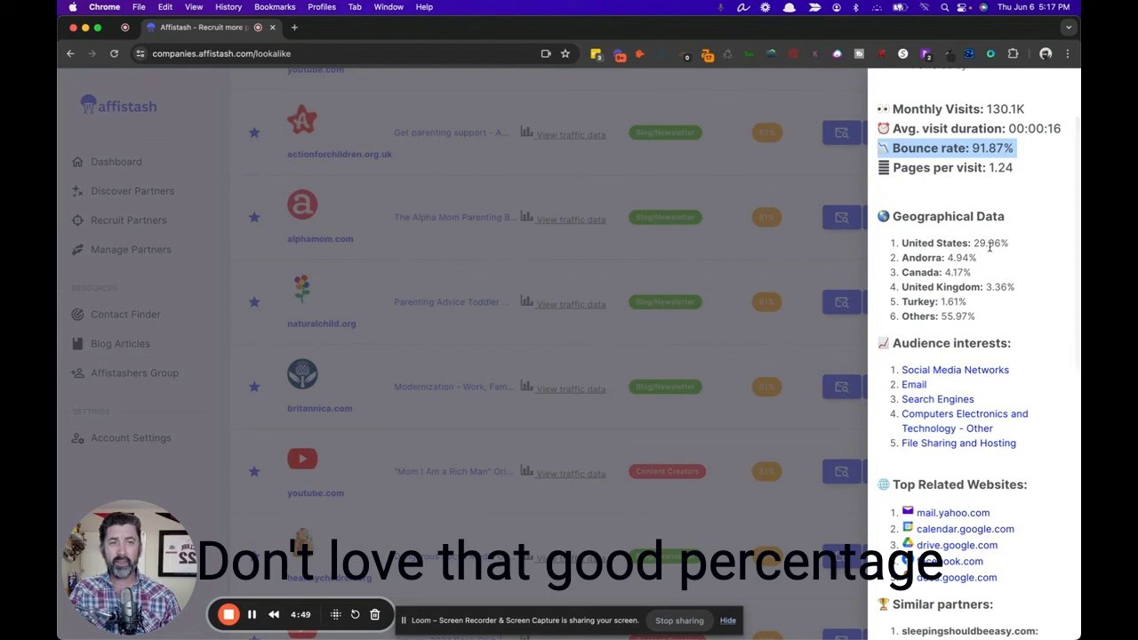
double_click(988, 243)
triple_click(989, 244)
Check similar partners like sleepingshouldbeeasy.com and ohcrappottytrainingmetoyou.com, then close the panel
scroll(989, 249, down, 3)
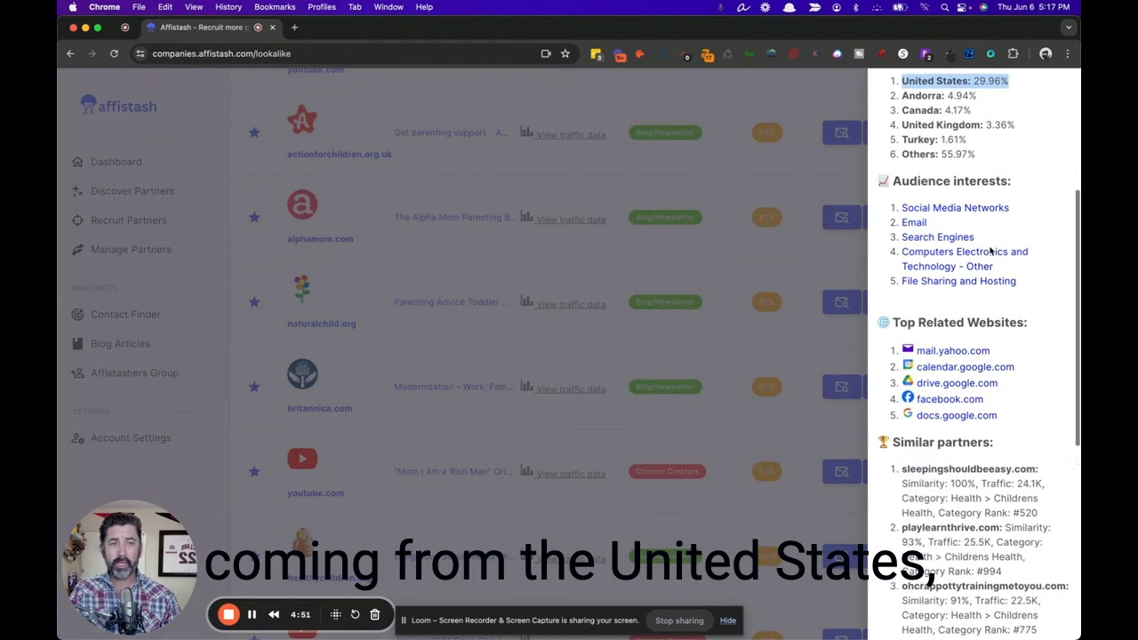
scroll(991, 251, down, 1)
scroll(991, 252, down, 1)
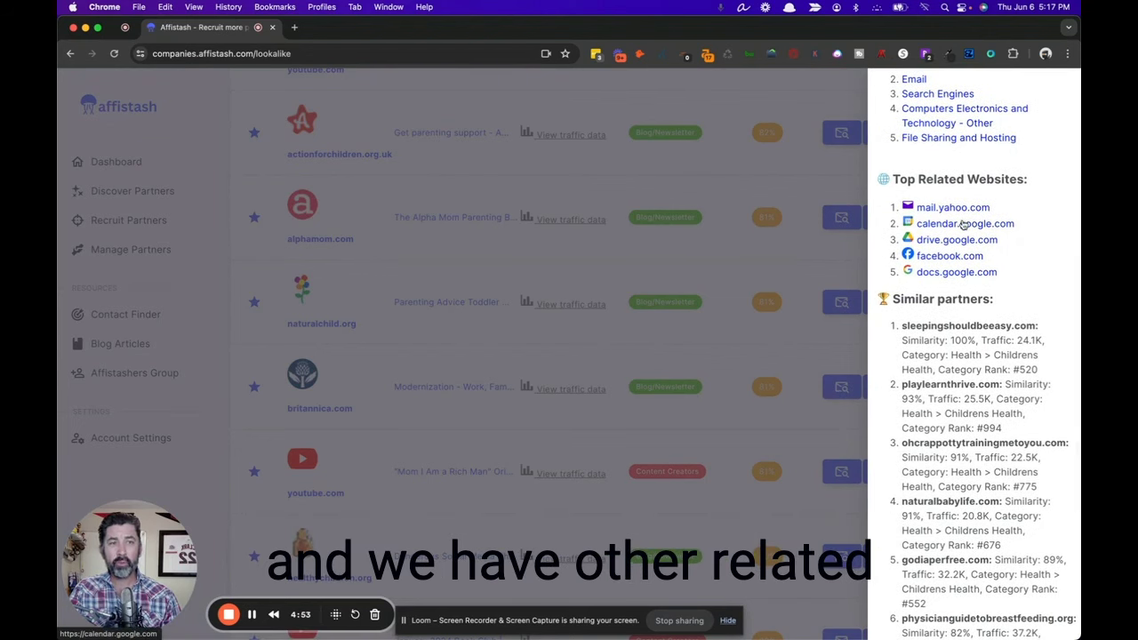
scroll(965, 178, down, 3)
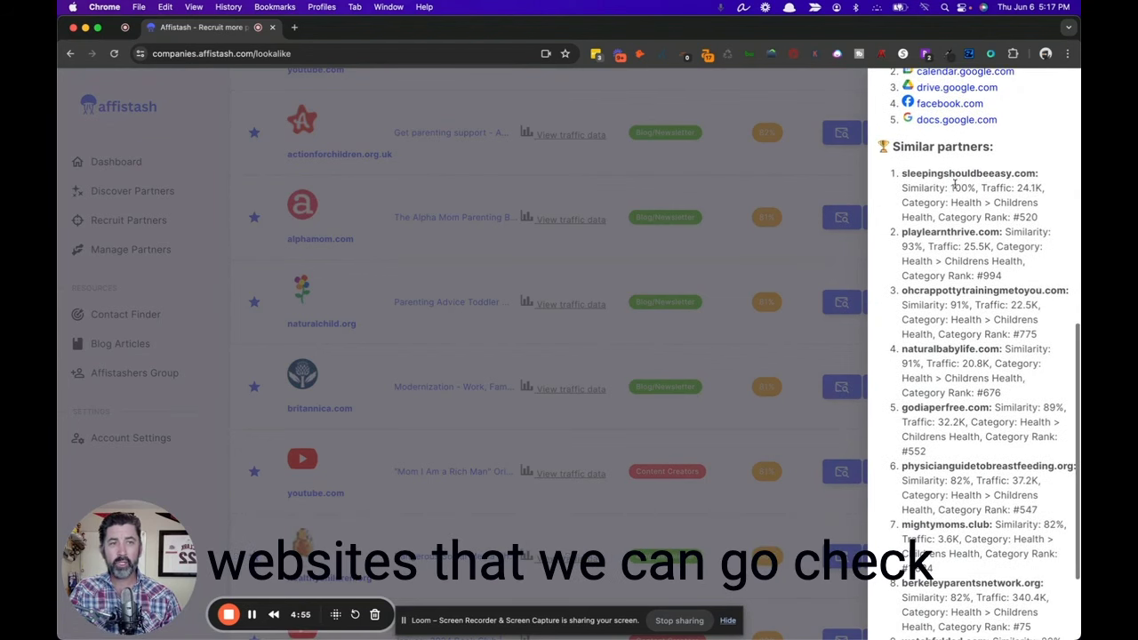
triple_click(961, 177)
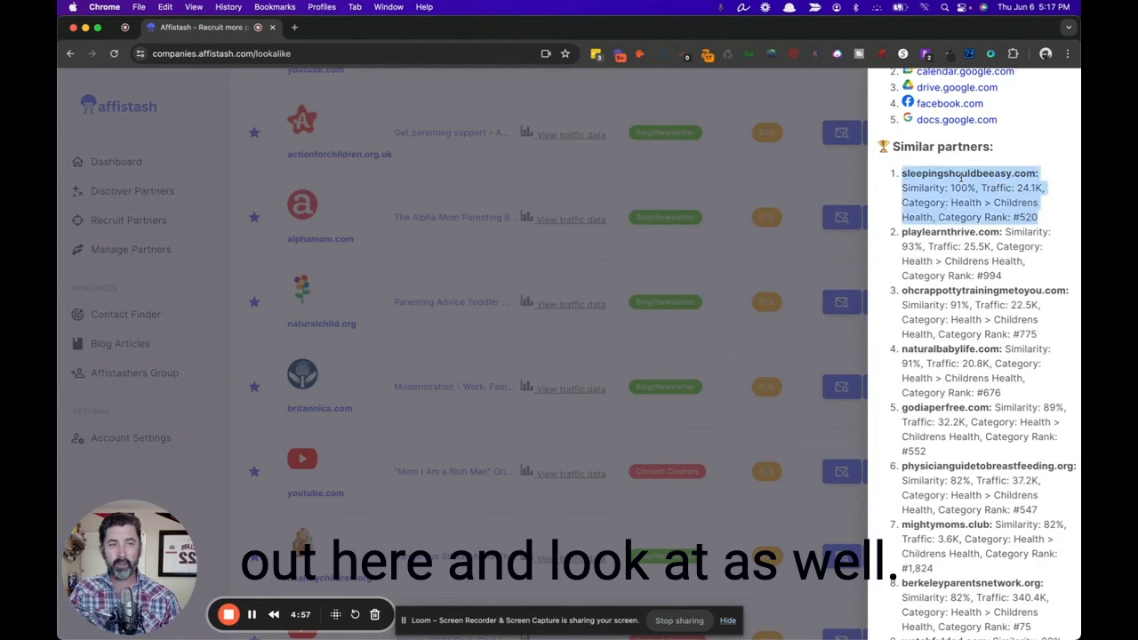
triple_click(983, 290)
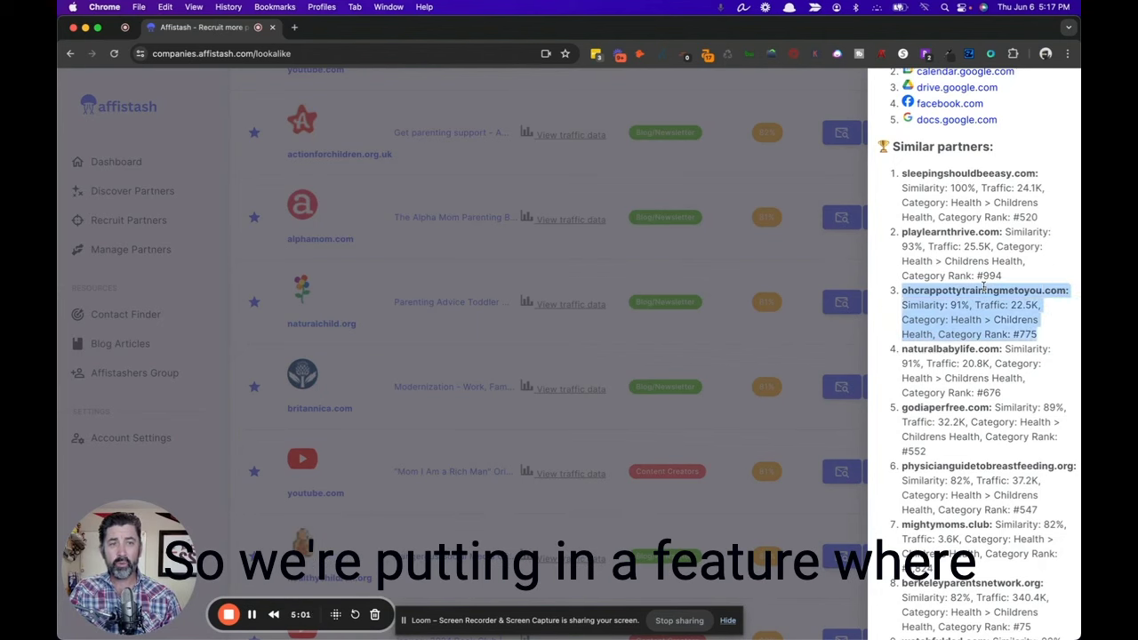
click(959, 294)
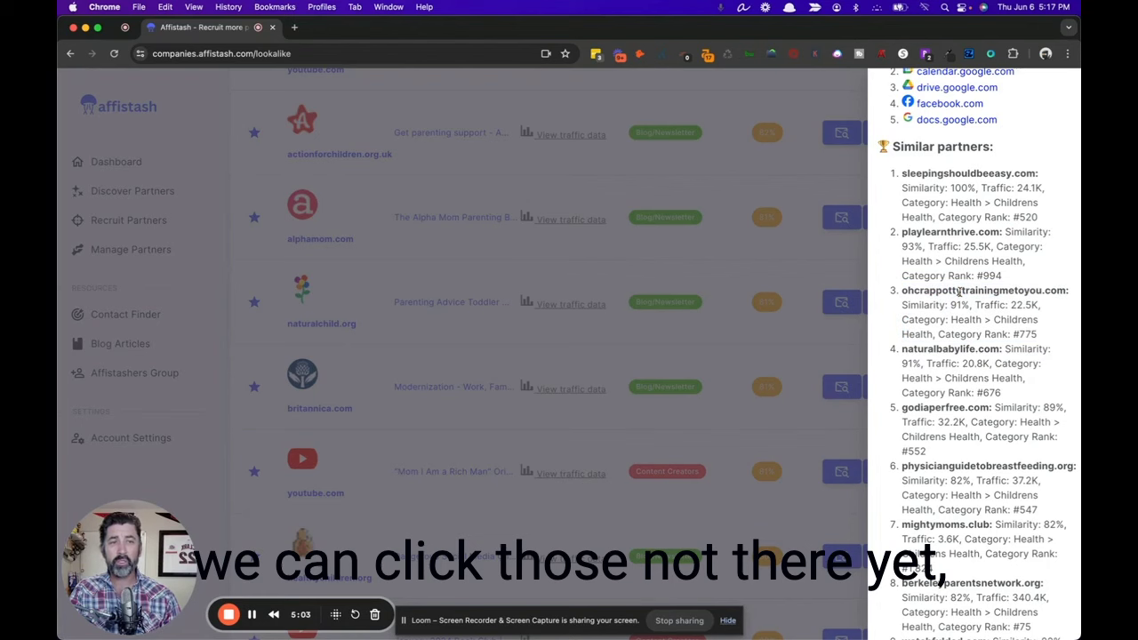
click(463, 268)
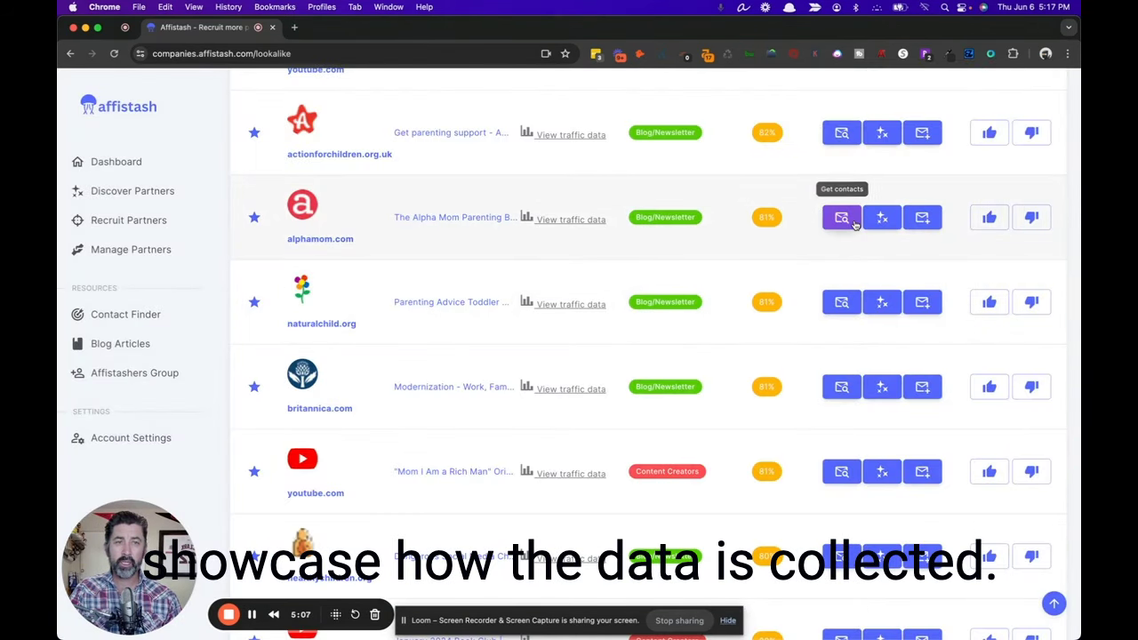
Get alphamom.com's contacts, select the owner's work email and open their LinkedIn profile
click(851, 219)
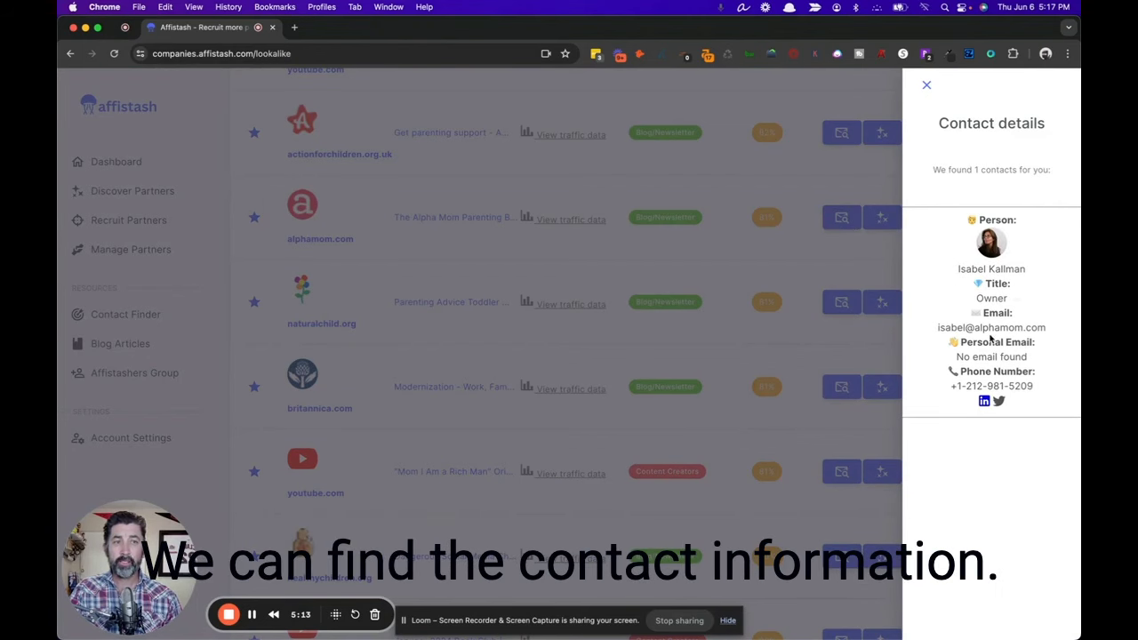
triple_click(990, 327)
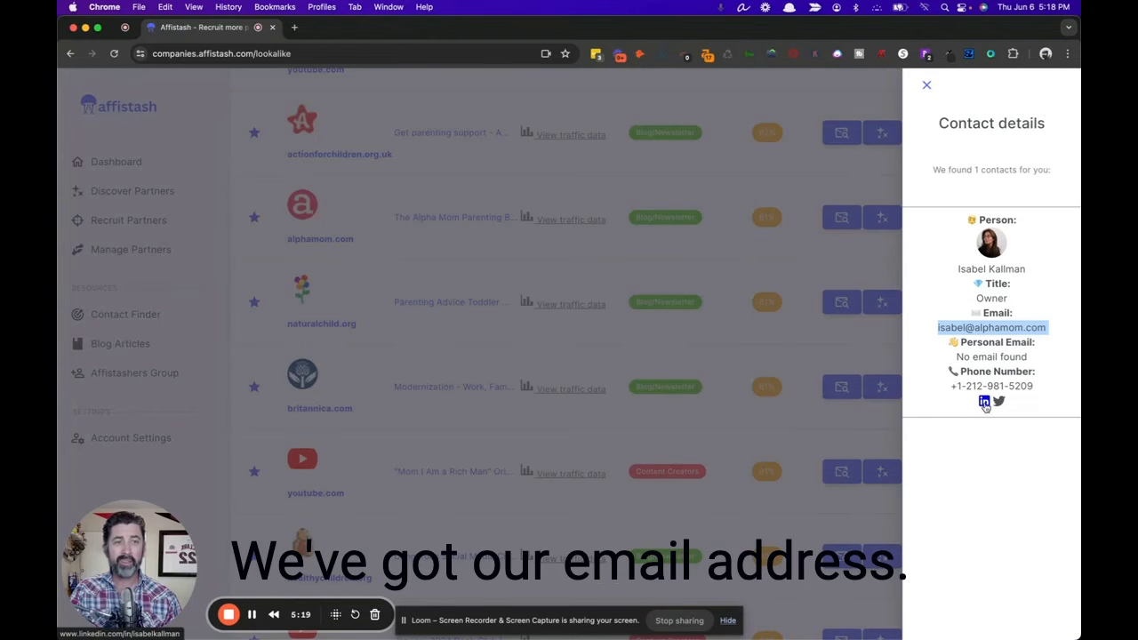
click(984, 402)
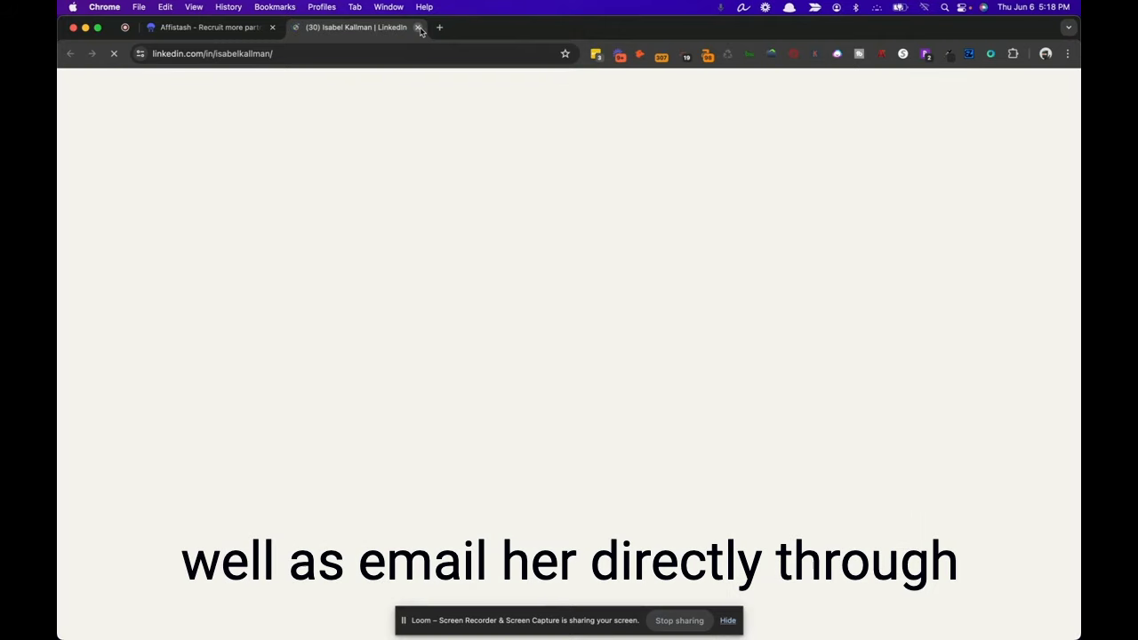
Close the site owner's LinkedIn profile tab and return to Affistash
click(418, 27)
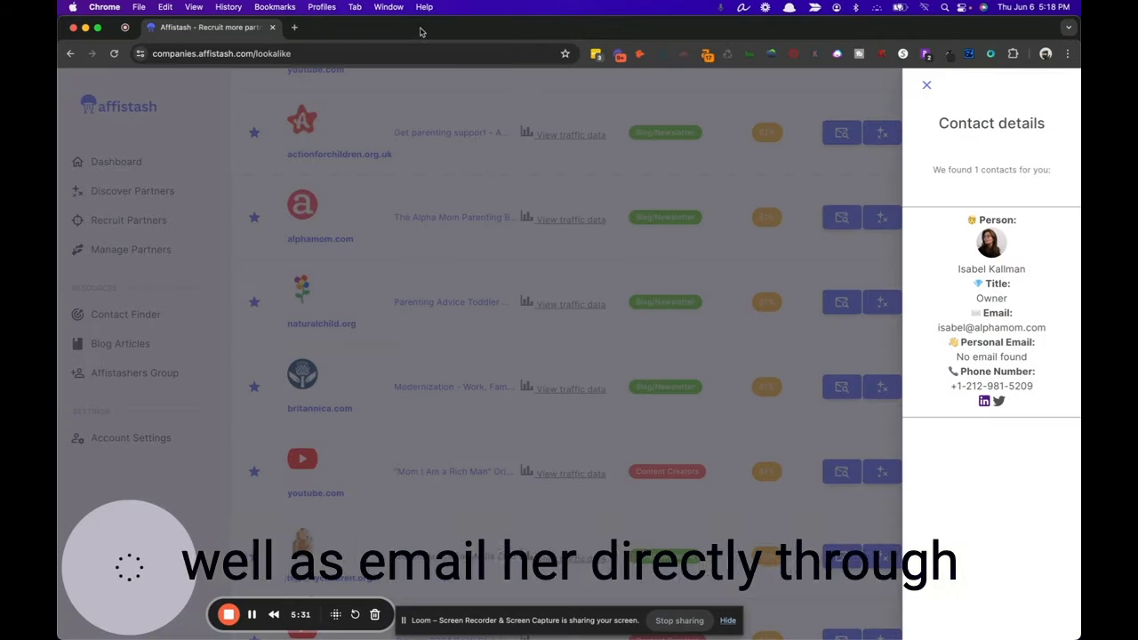
Check alphamom.com's referral links, like it, and draft an invite email to it
click(820, 183)
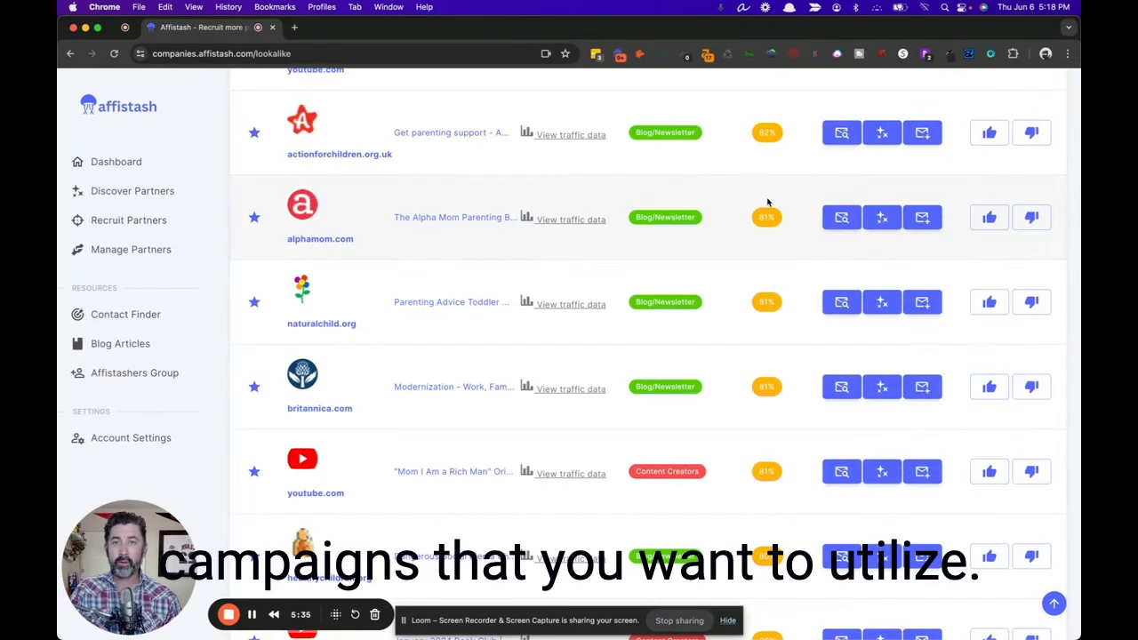
click(889, 220)
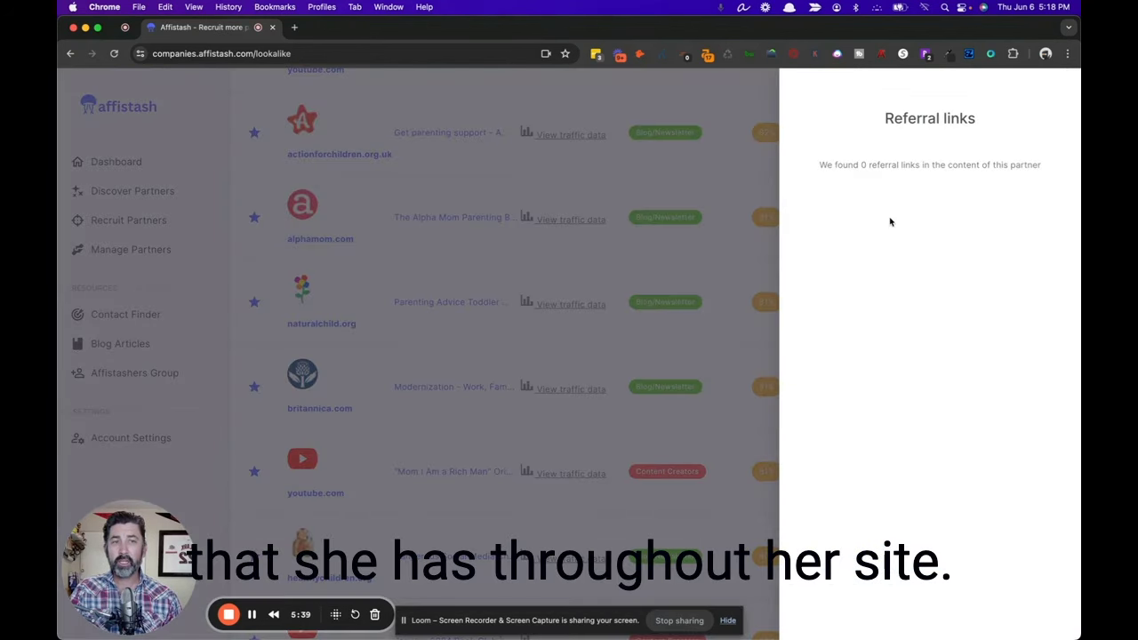
click(670, 178)
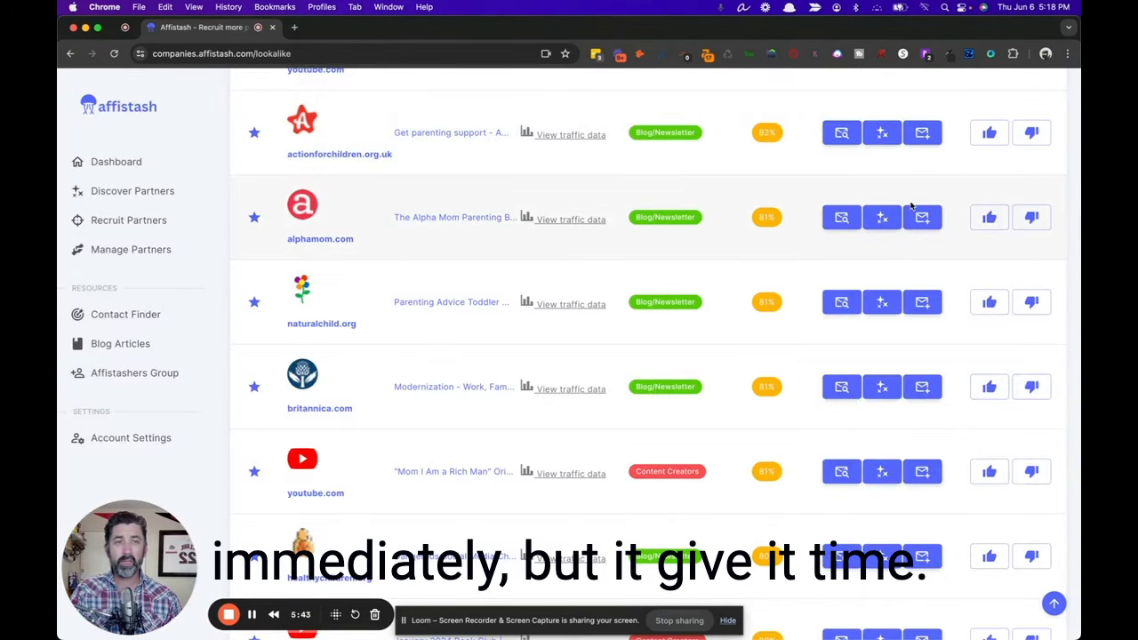
click(991, 219)
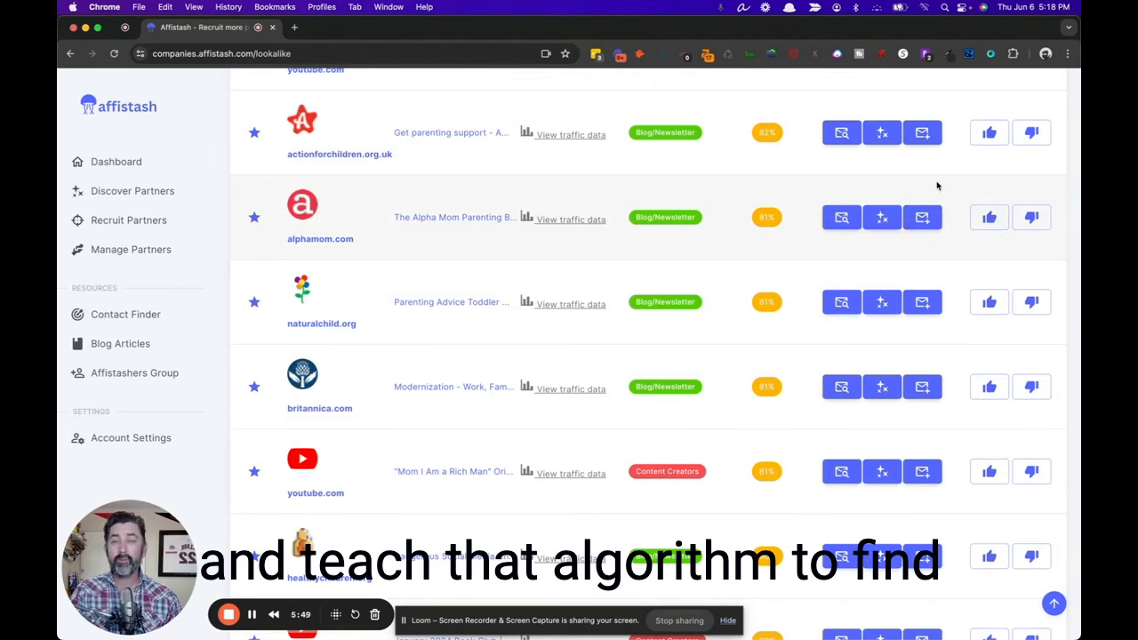
click(923, 219)
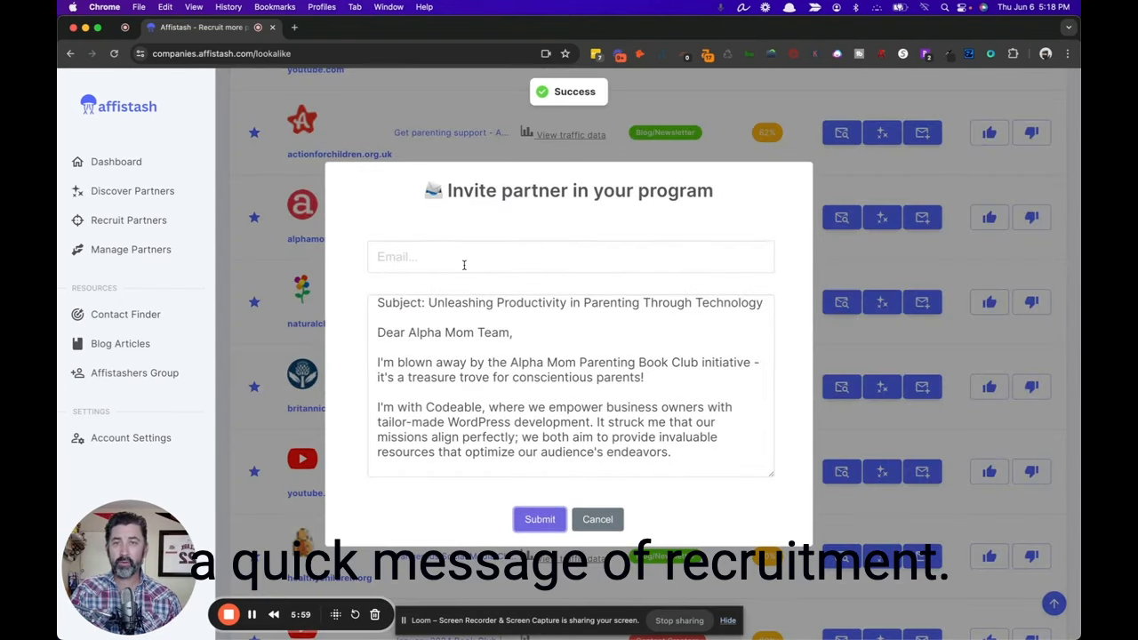
Edit the Alpha Mom invite's subject and message text, then cancel without sending
click(464, 264)
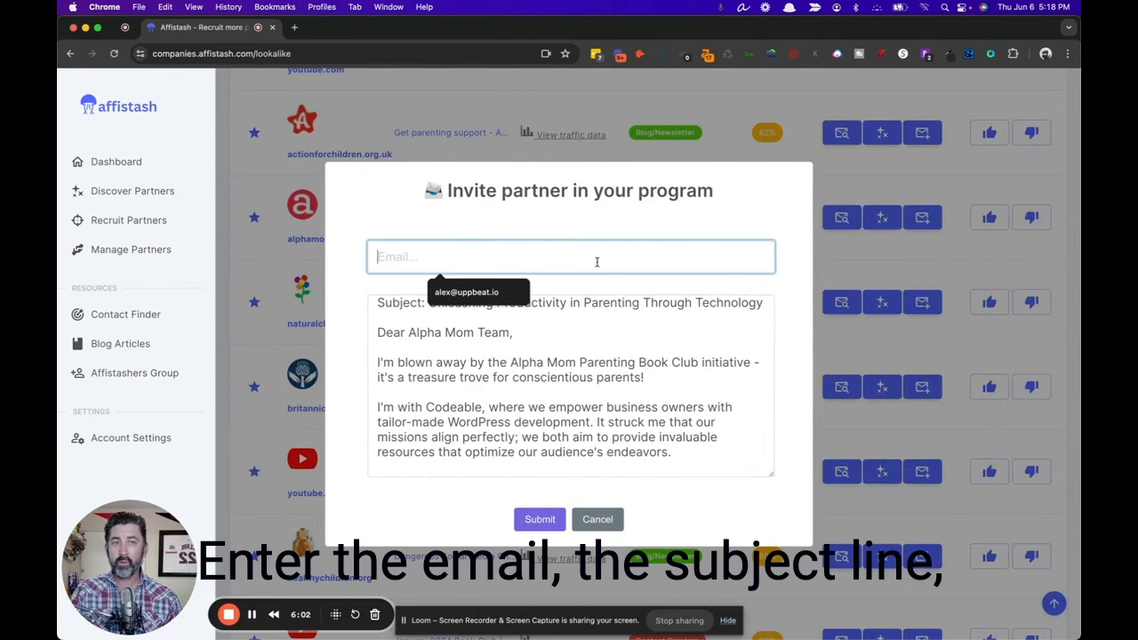
click(569, 305)
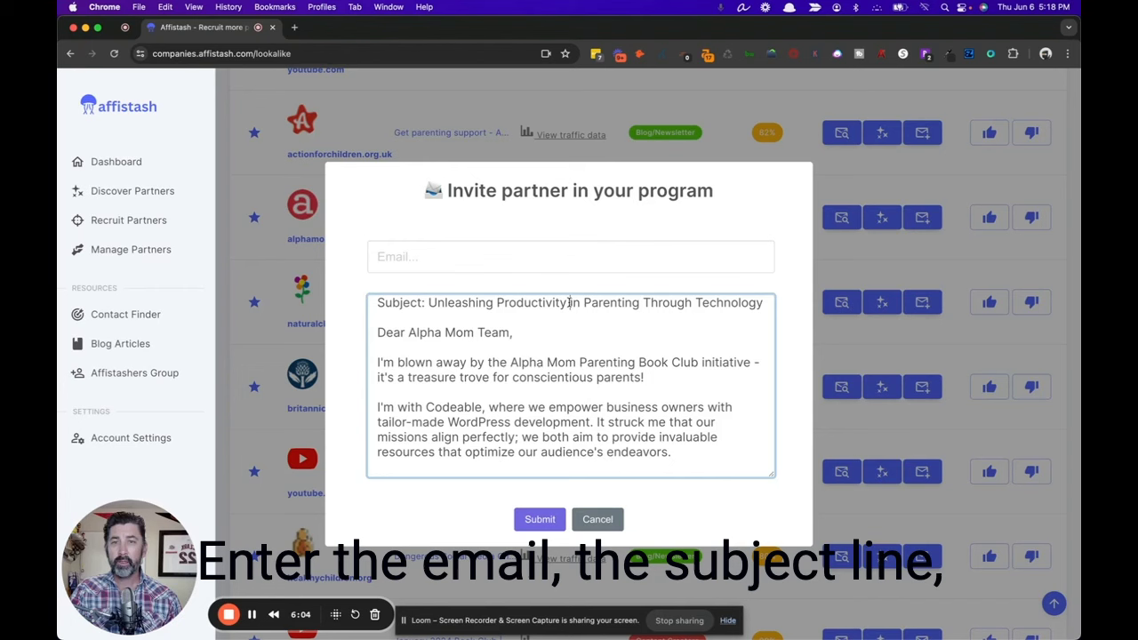
triple_click(569, 305)
text(da)
click(504, 391)
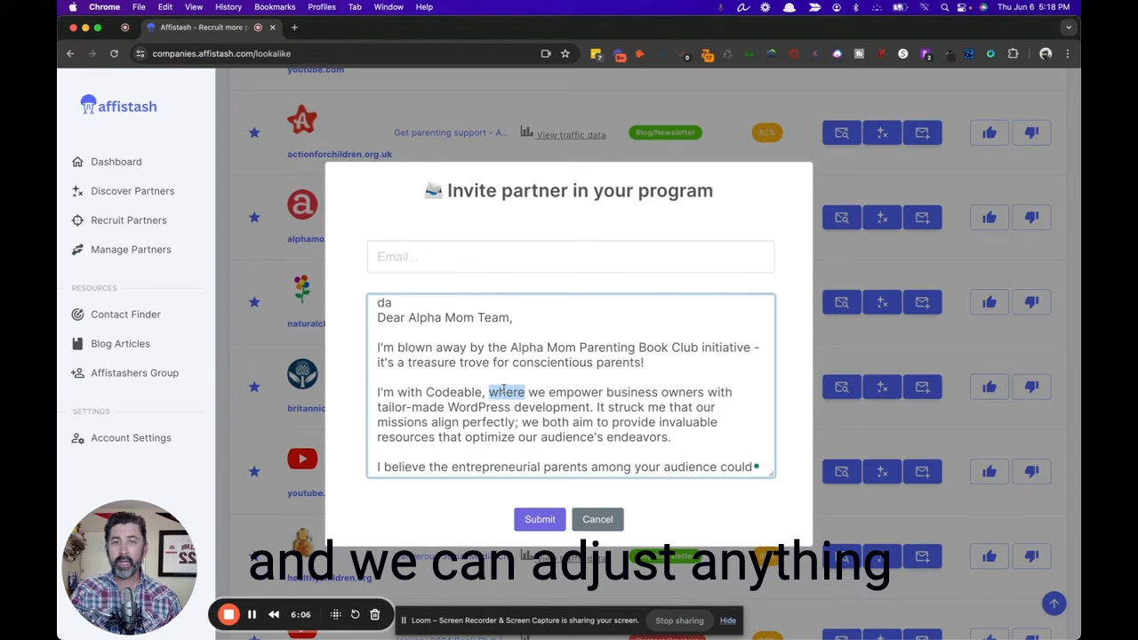
text(adsfadfasdfasdf)
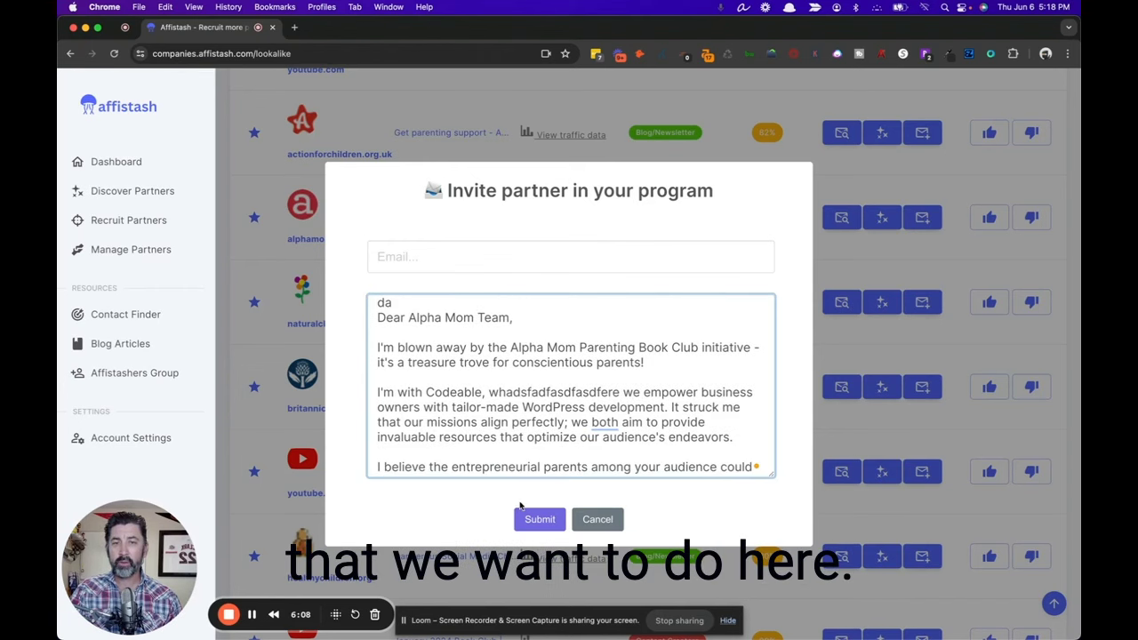
click(603, 524)
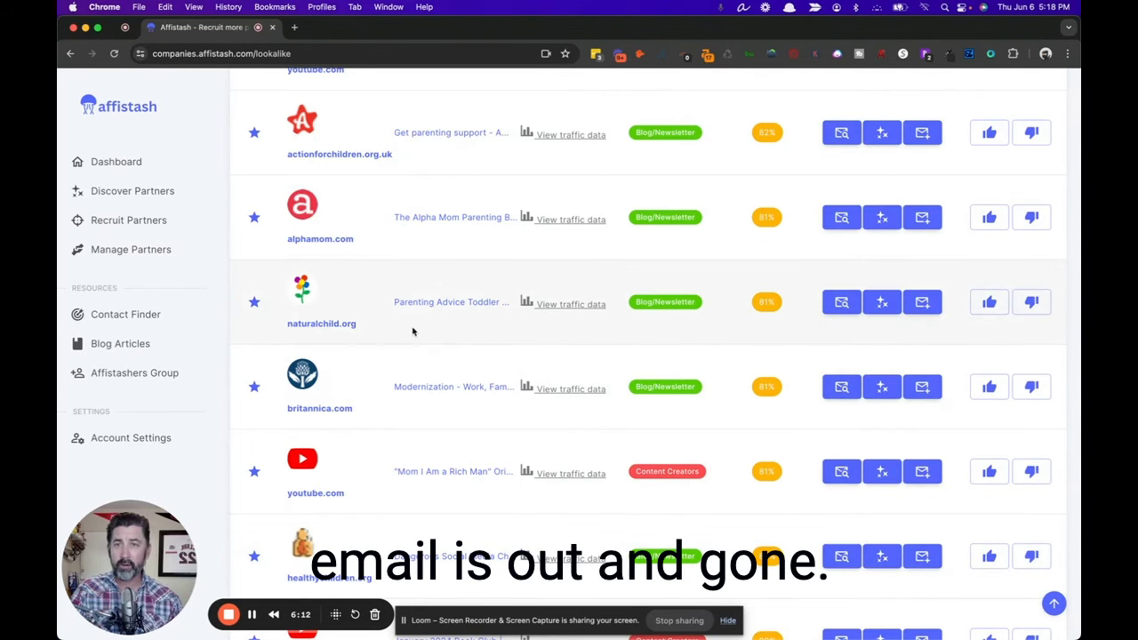
Scroll the lookalike results table to find the January 2024 Book Club YouTube row
scroll(476, 267, down, 1)
scroll(476, 267, down, 3)
scroll(477, 267, down, 1)
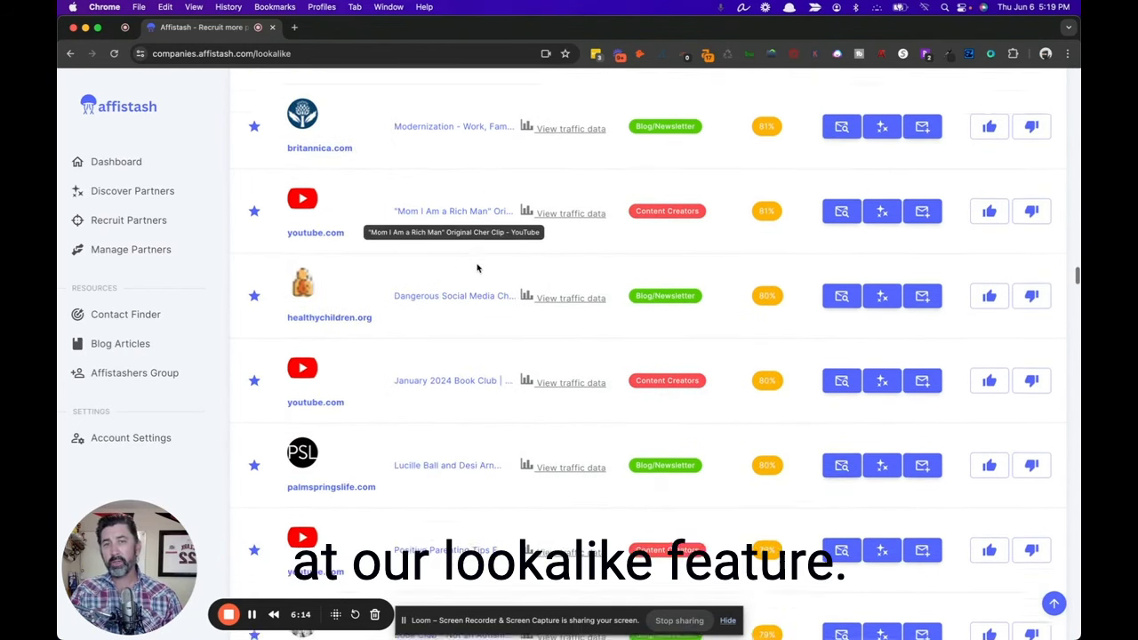
scroll(477, 267, down, 2)
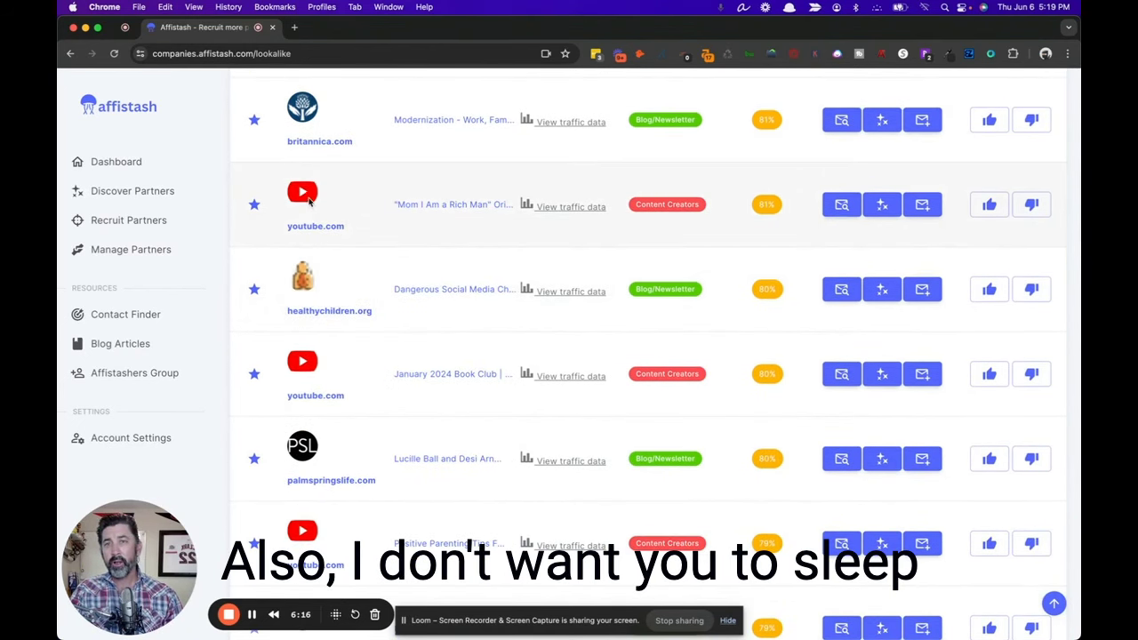
scroll(343, 327, down, 5)
scroll(343, 327, down, 2)
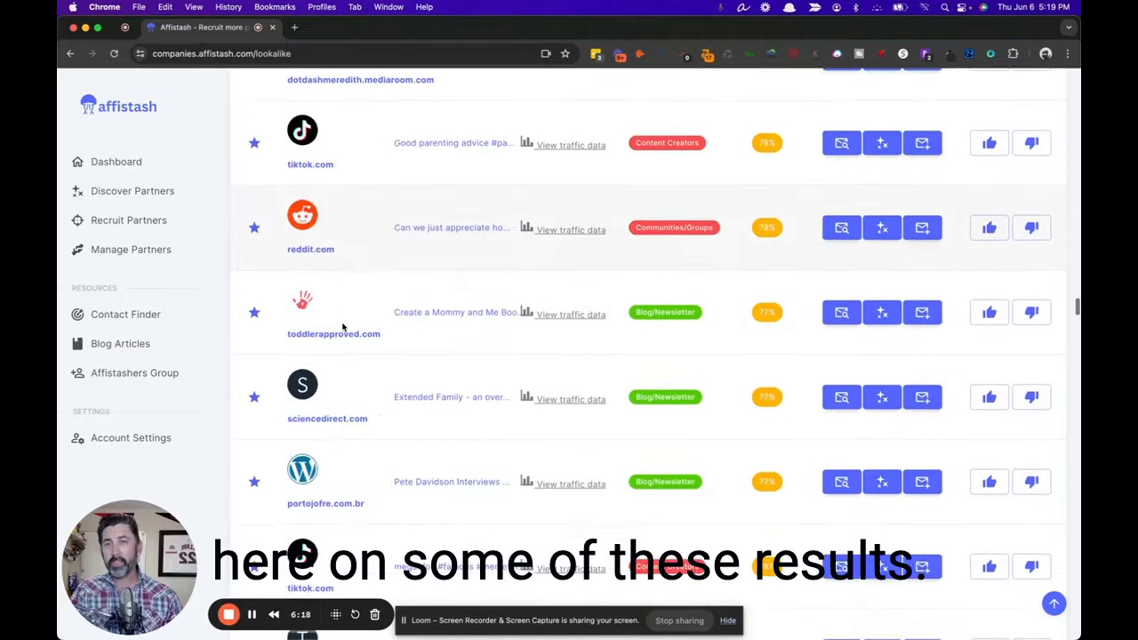
scroll(343, 327, up, 2)
scroll(343, 327, up, 1)
scroll(342, 327, up, 4)
scroll(342, 327, up, 8)
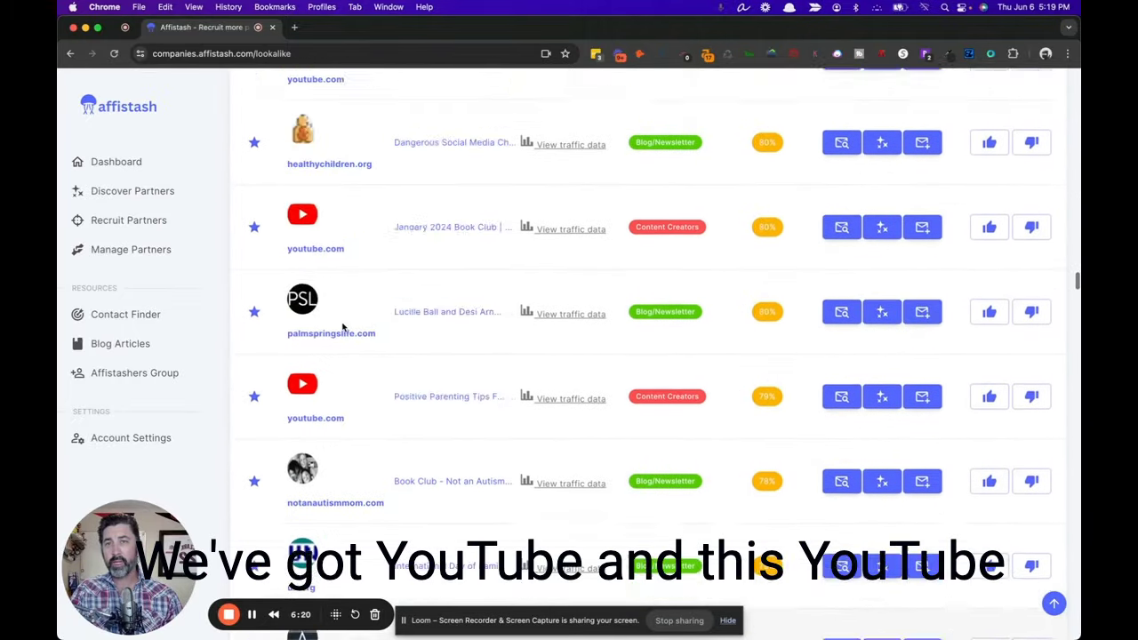
scroll(342, 327, up, 2)
scroll(341, 323, down, 5)
scroll(341, 322, up, 3)
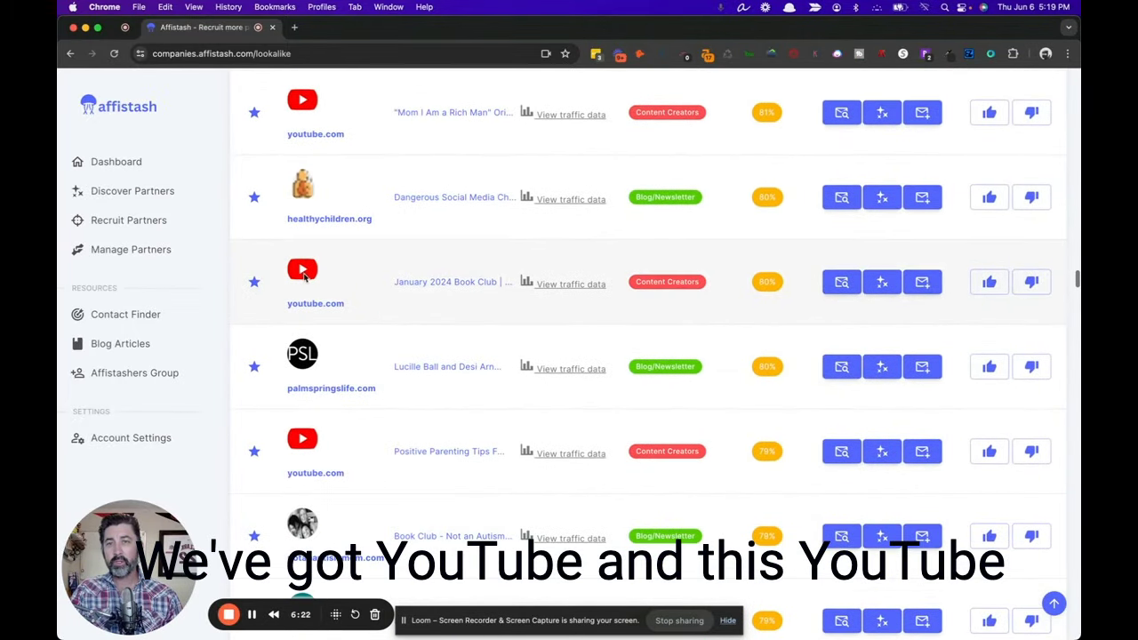
Open the January 2024 Book Club video and select its web address
click(448, 284)
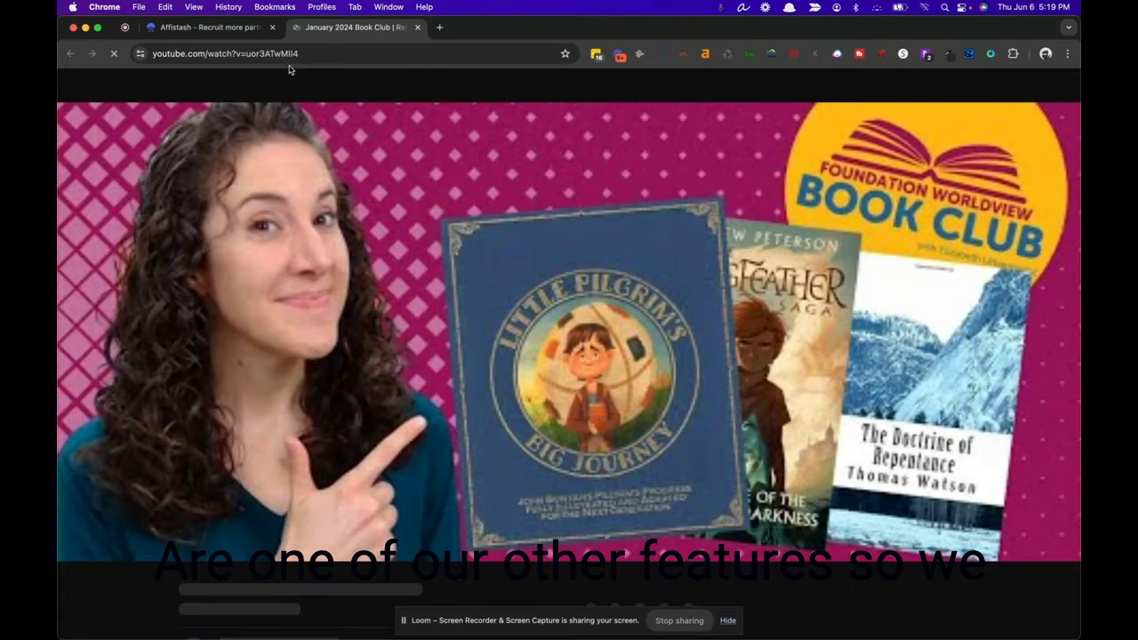
click(289, 53)
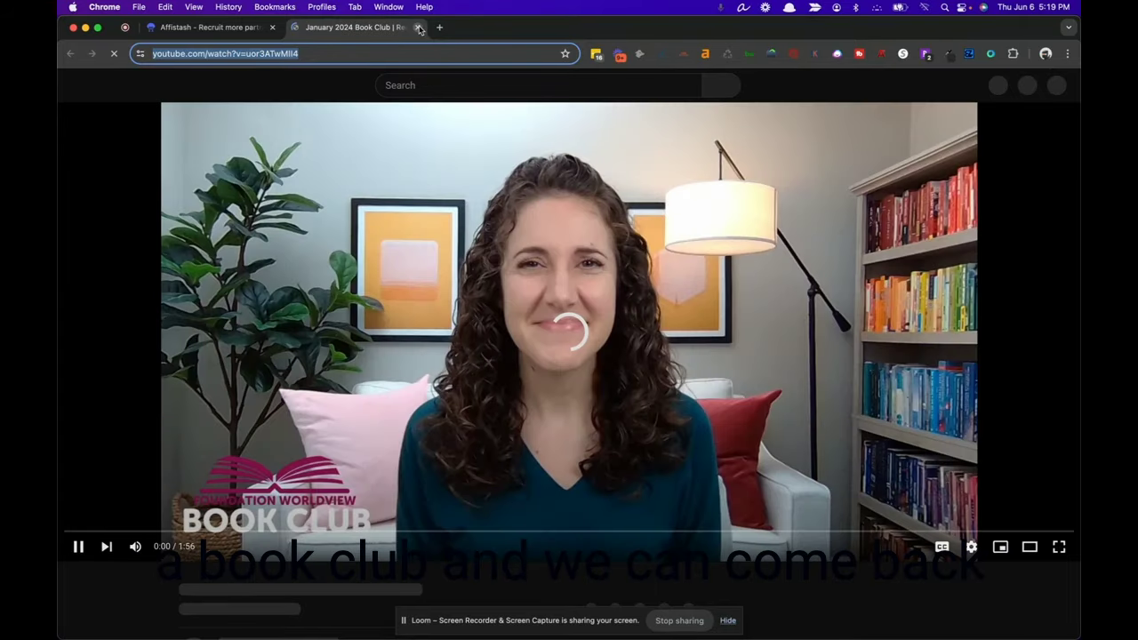
Run a YouTube lookalike search using the book club video's URL
click(419, 27)
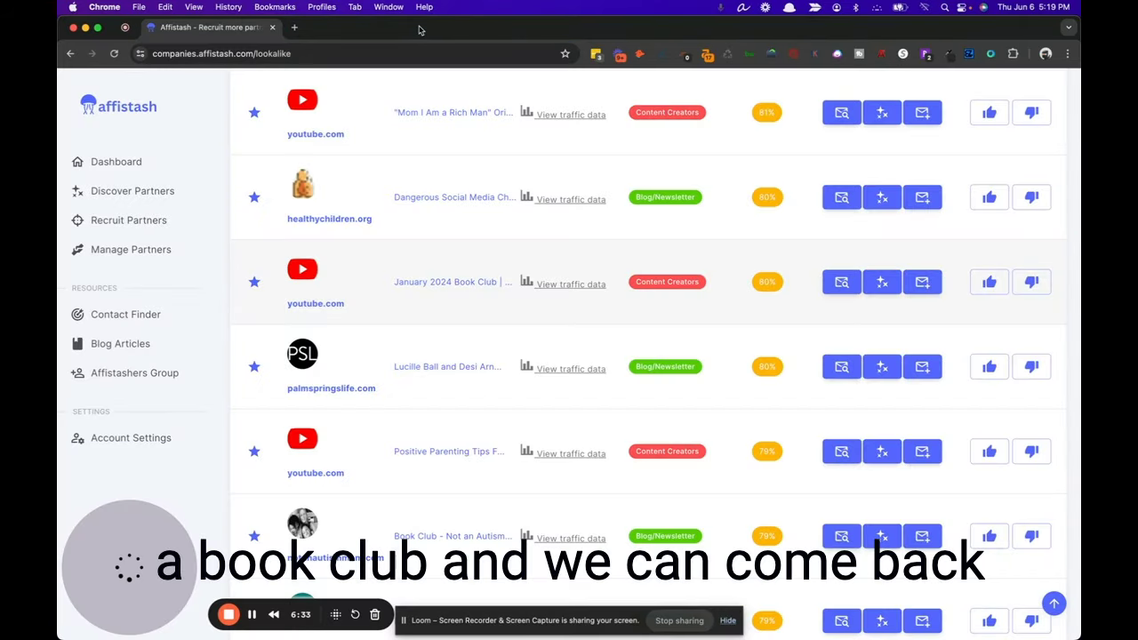
scroll(475, 161, up, 5)
scroll(475, 161, up, 3)
scroll(475, 161, up, 3)
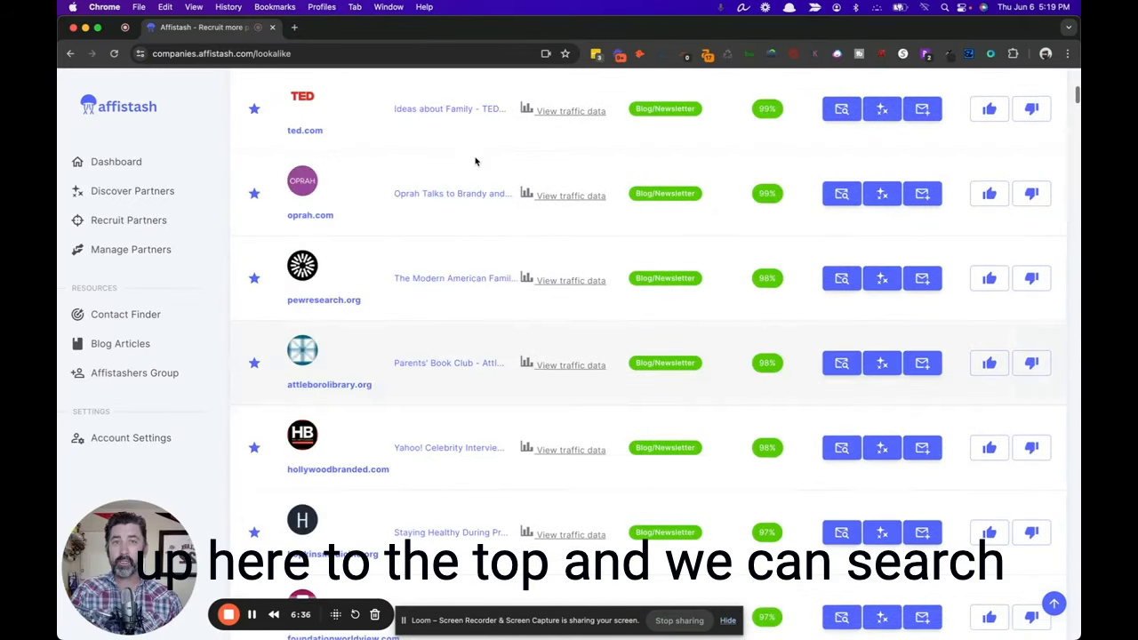
scroll(474, 161, up, 6)
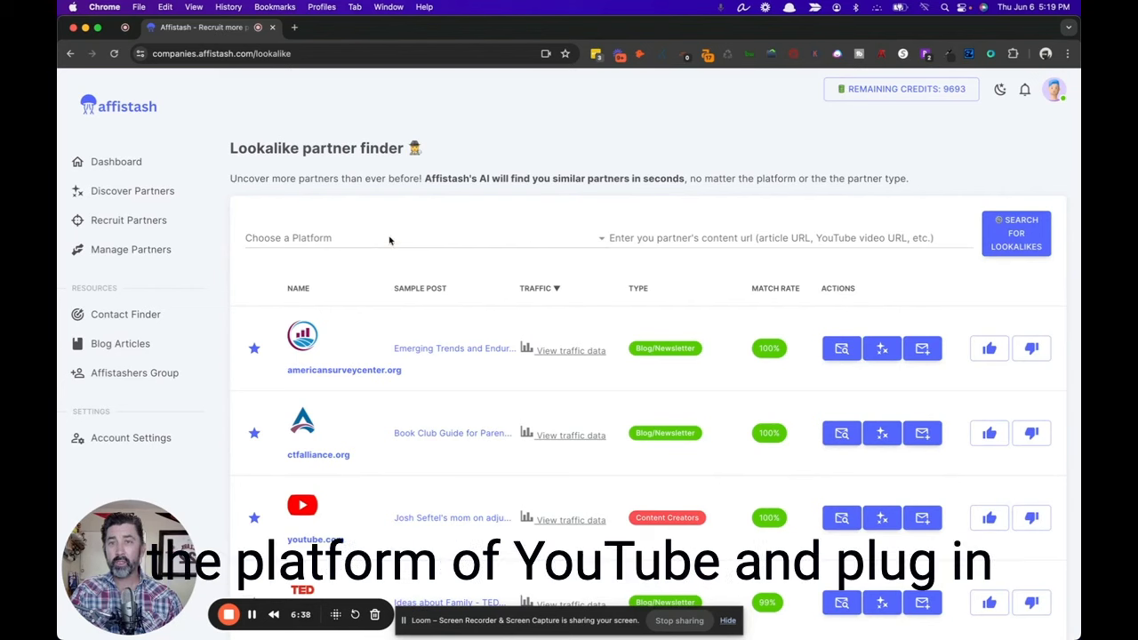
click(389, 240)
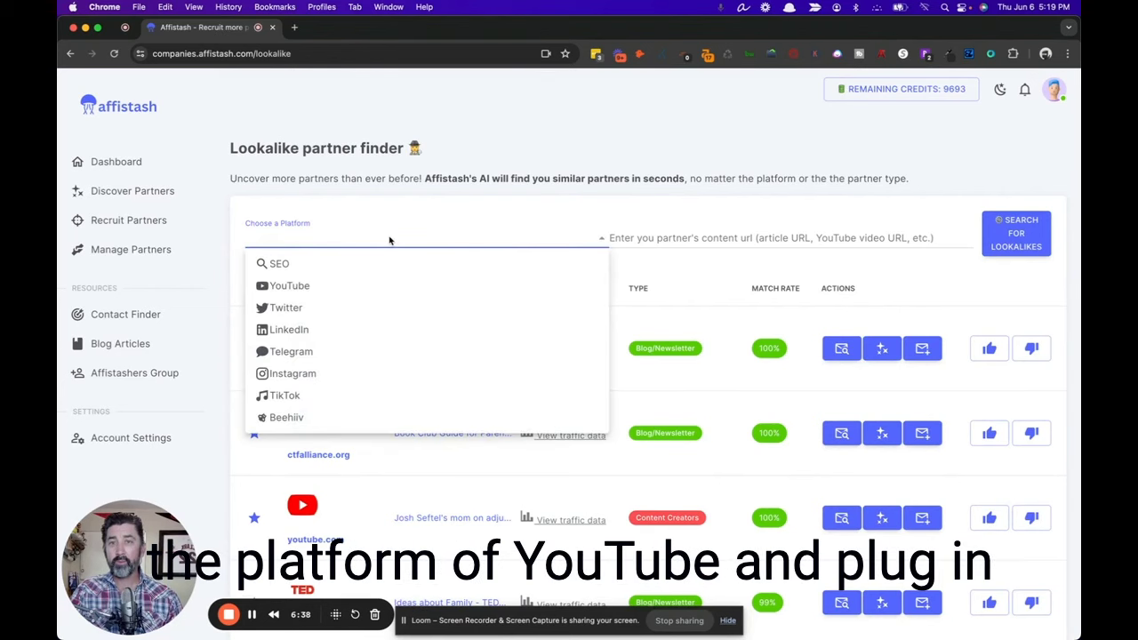
click(338, 287)
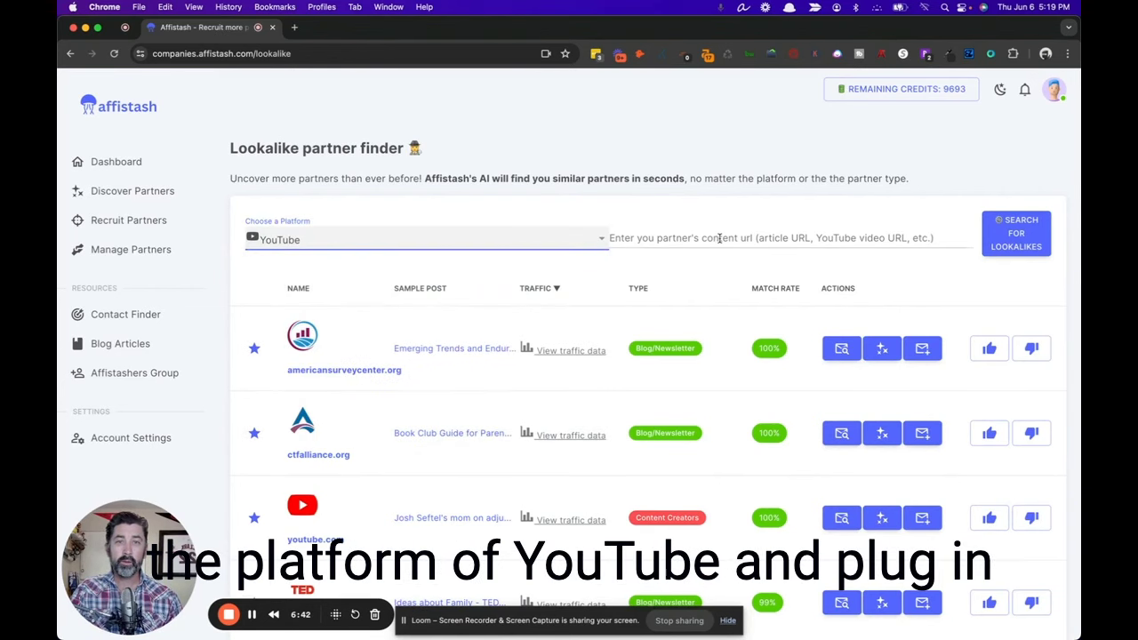
click(719, 239)
key(super+v)
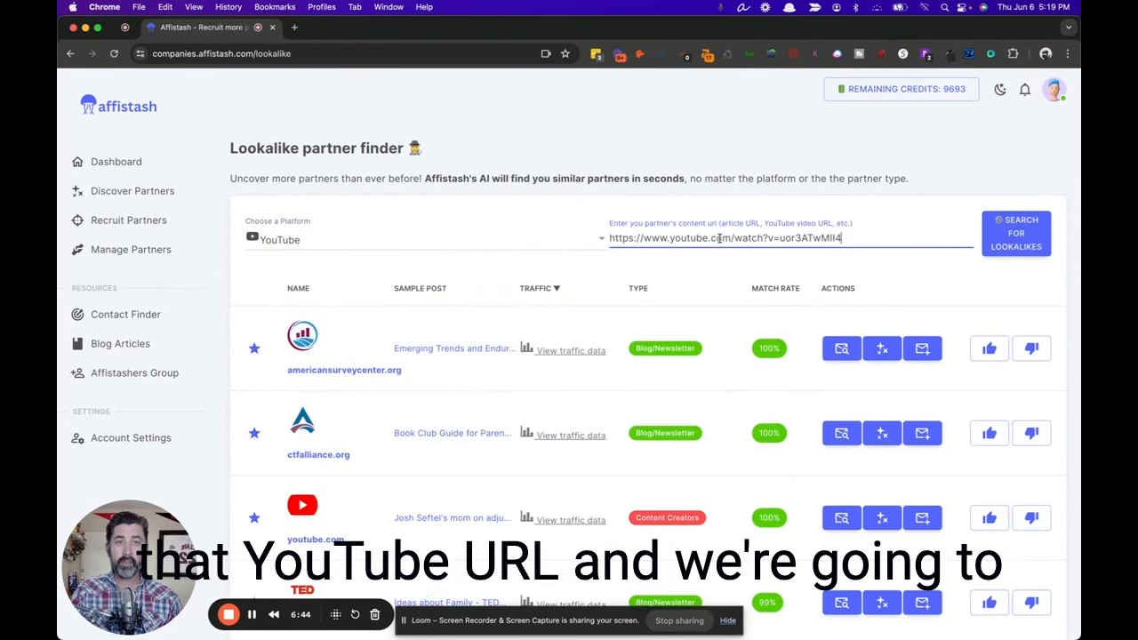
click(1016, 233)
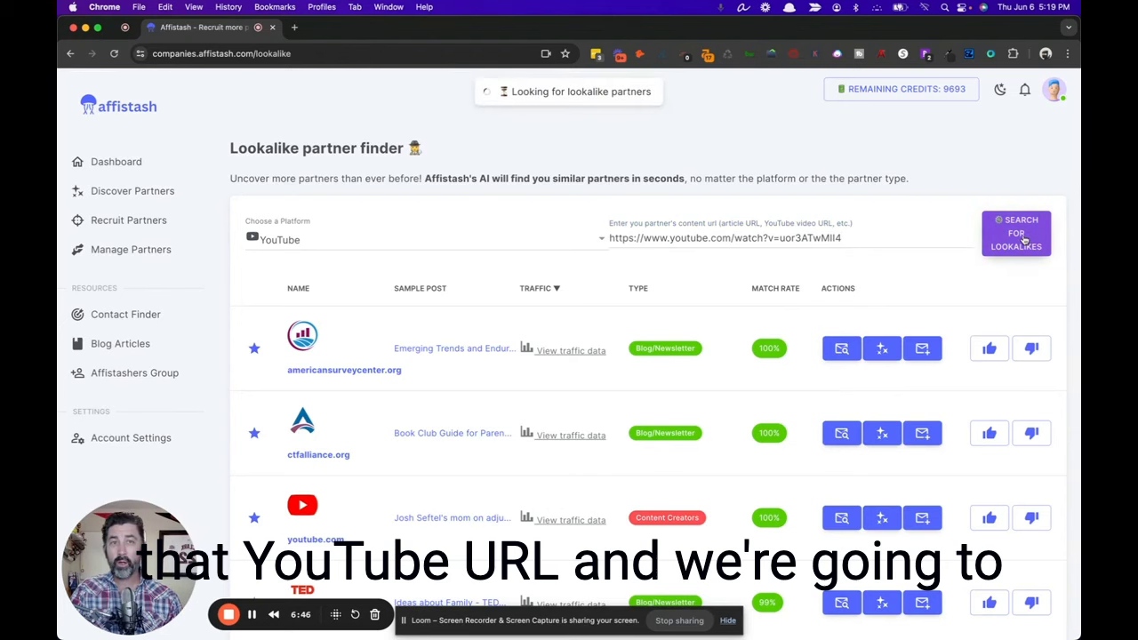